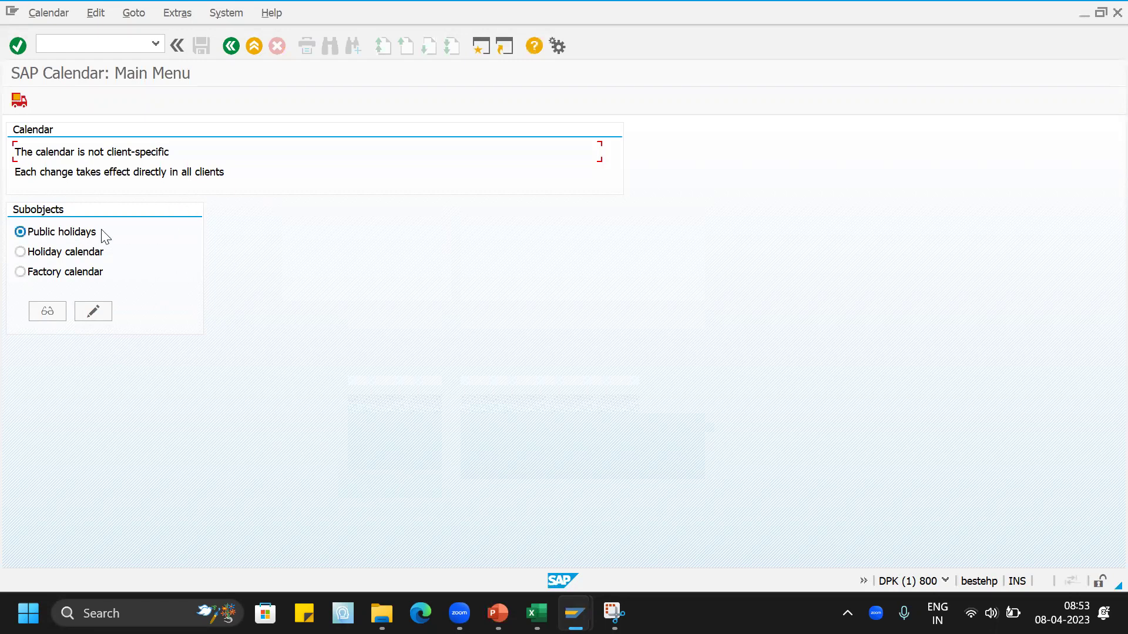
# Open the public holidays for changing and bring up the fixed-date definition of Republic Day of India
pyautogui.click(96, 311)
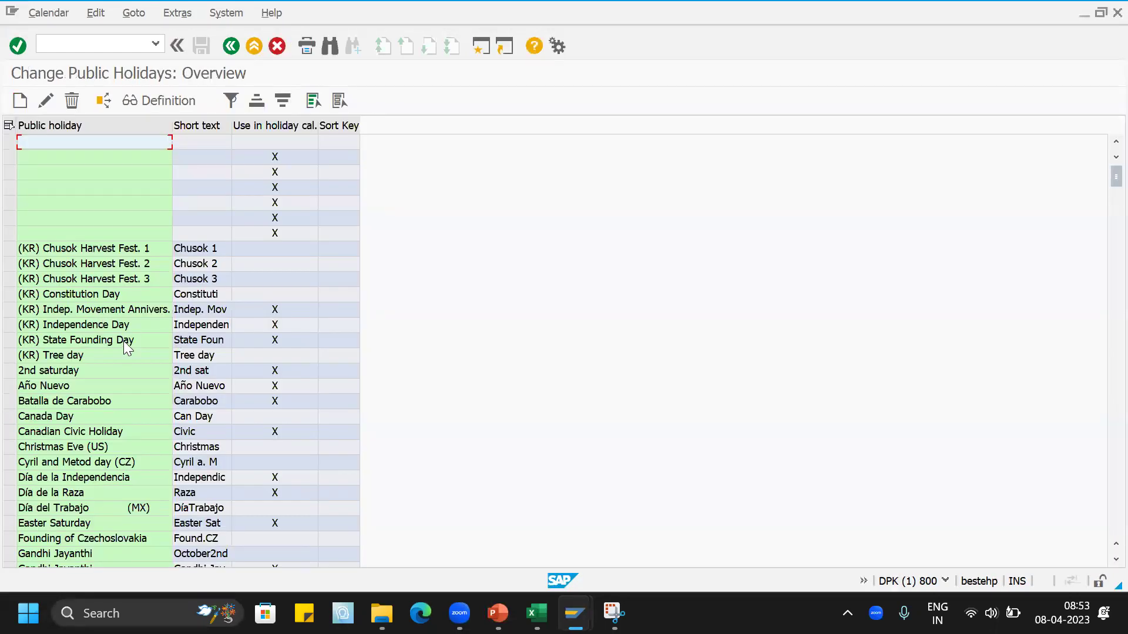
pyautogui.scroll(-5, 125, 342)
pyautogui.scroll(-4, 120, 346)
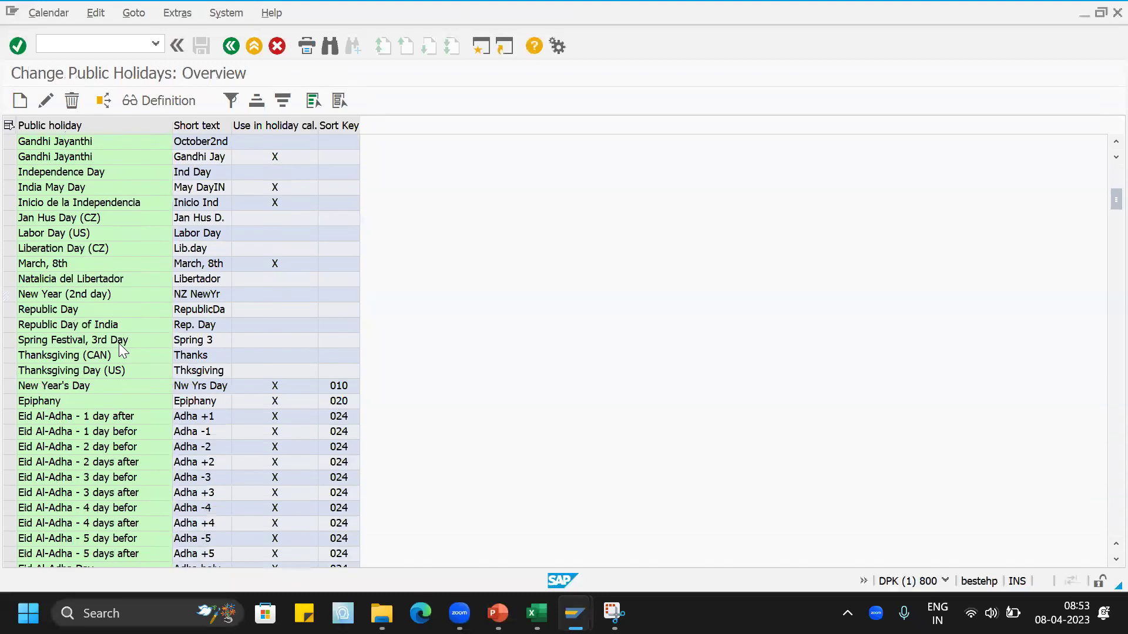
pyautogui.click(88, 325)
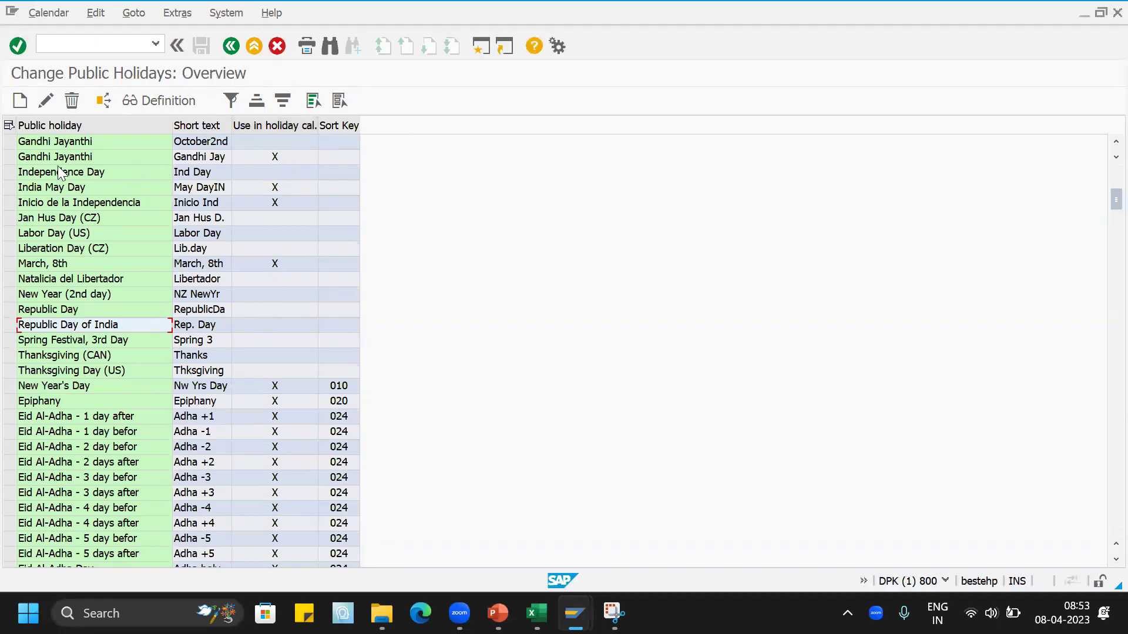
pyautogui.click(47, 100)
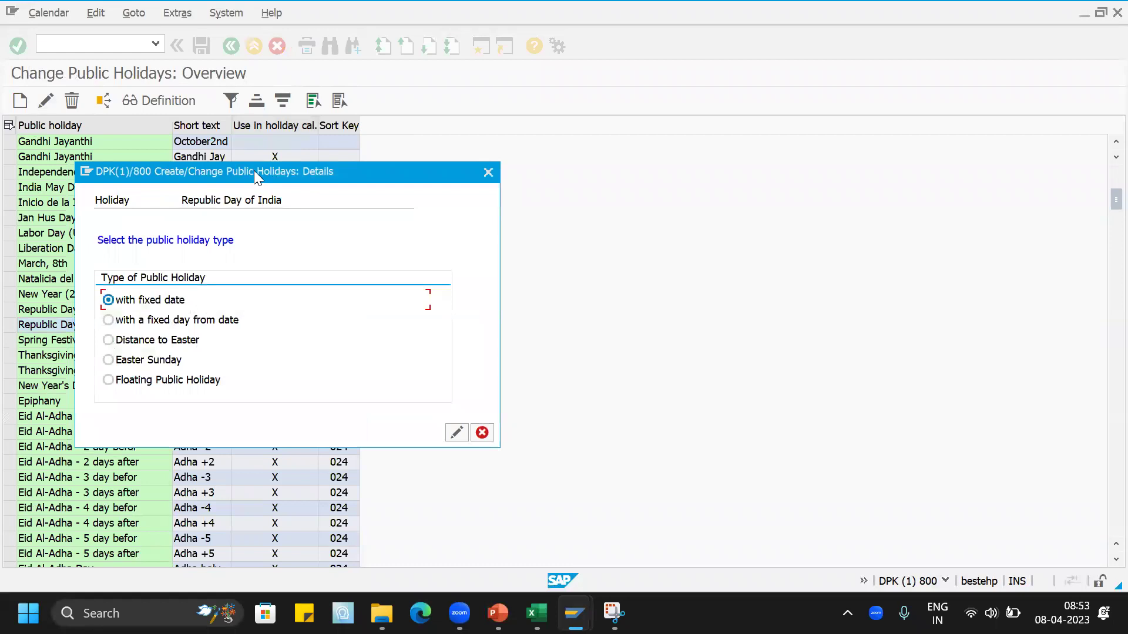
pyautogui.moveTo(261, 174); pyautogui.dragTo(553, 141)
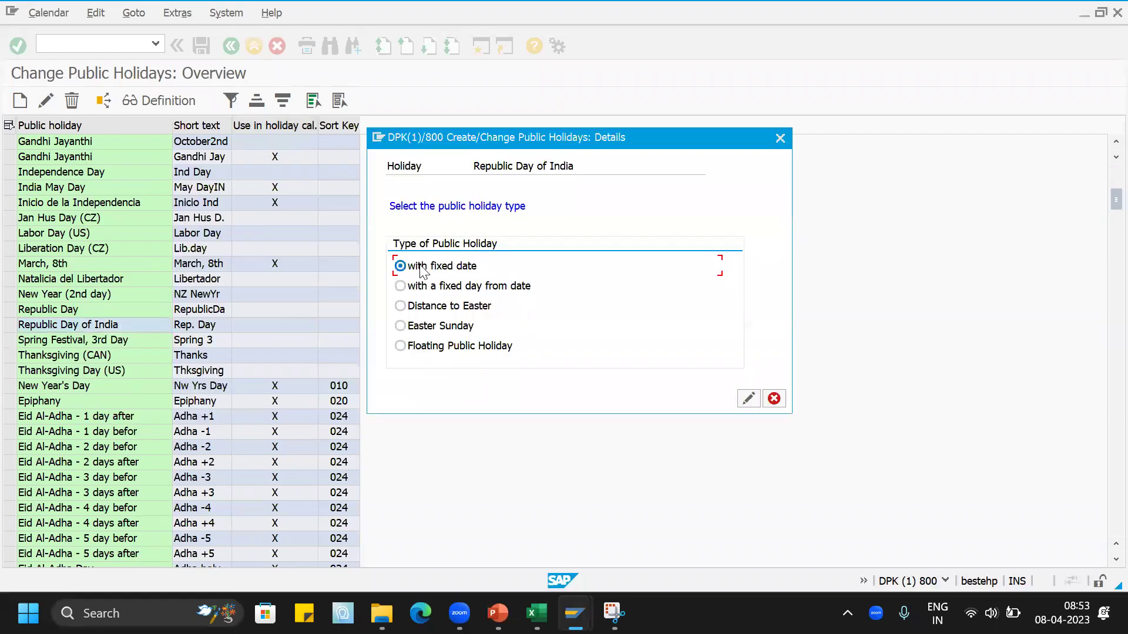
pyautogui.click(748, 399)
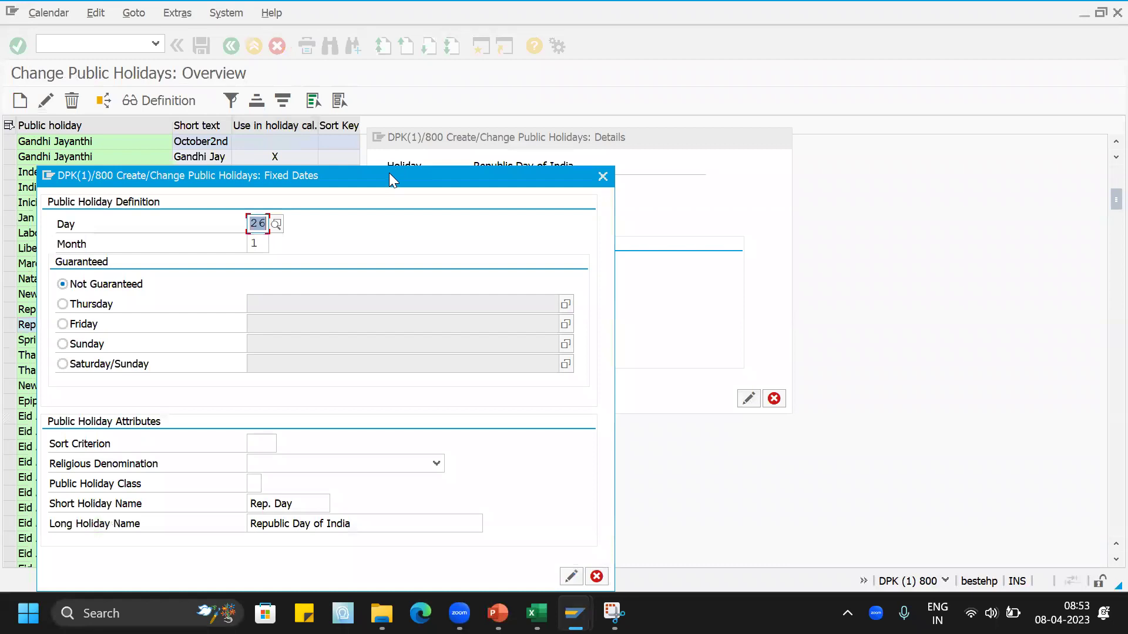
pyautogui.moveTo(389, 175); pyautogui.dragTo(808, 102)
# Check the allowed day and month values for the holiday, then close its definition without changing it
pyautogui.click(693, 151)
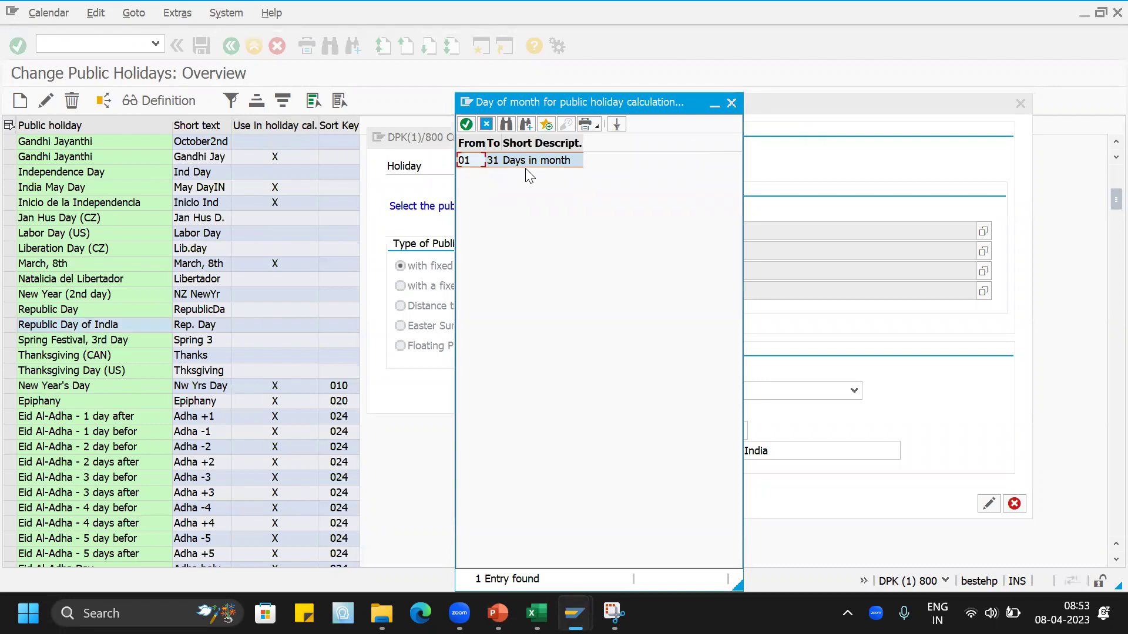
pyautogui.click(731, 103)
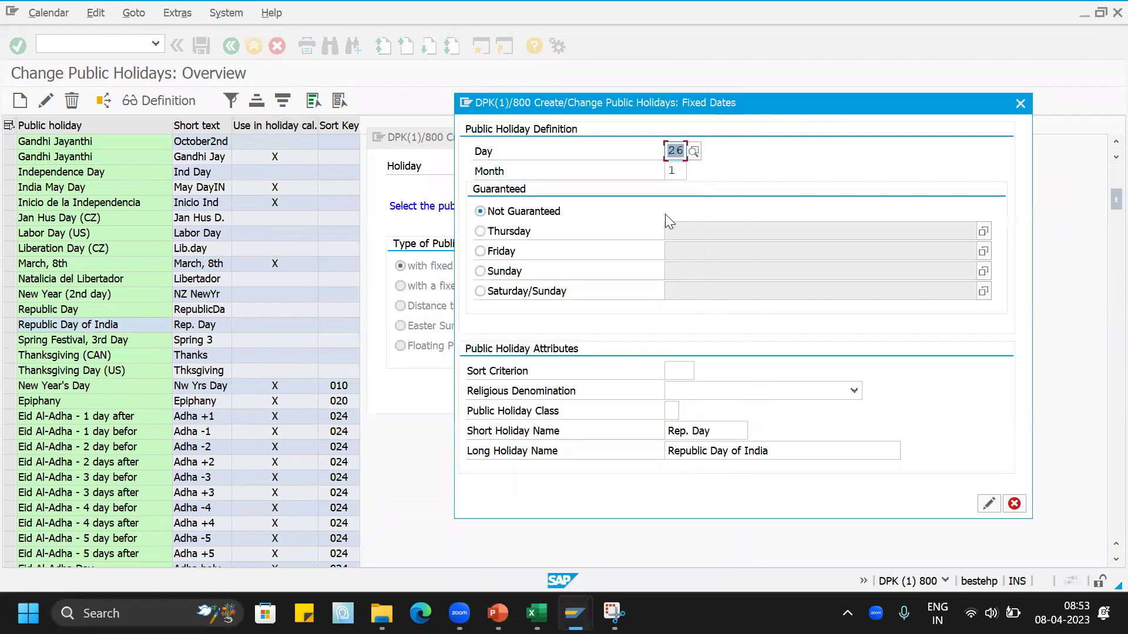
pyautogui.click(681, 171)
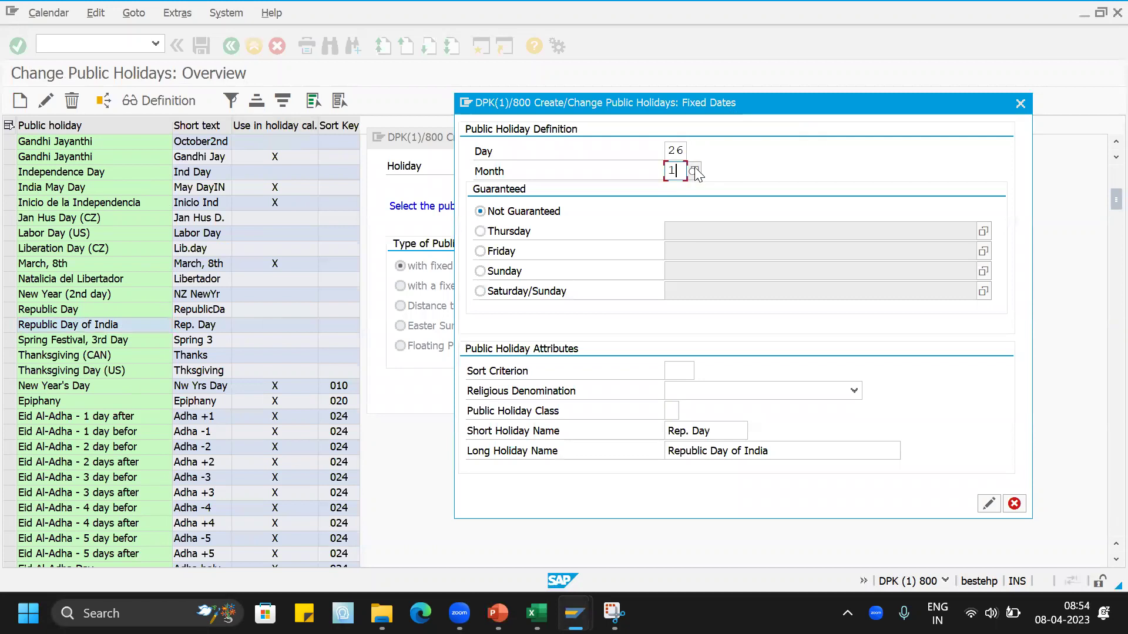
pyautogui.click(693, 171)
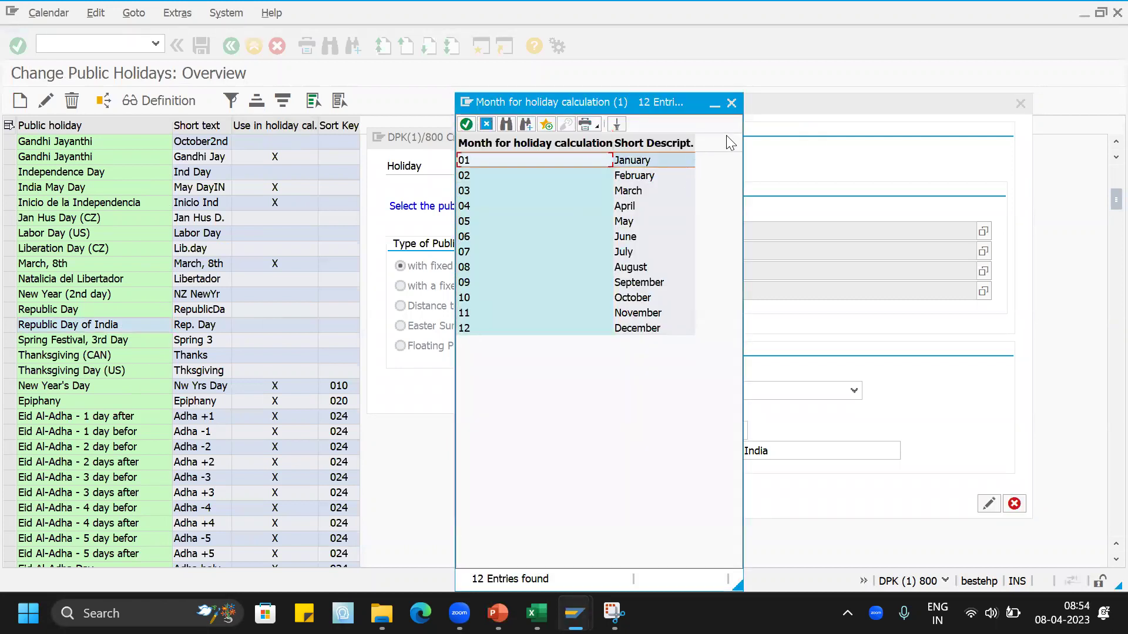
pyautogui.click(731, 102)
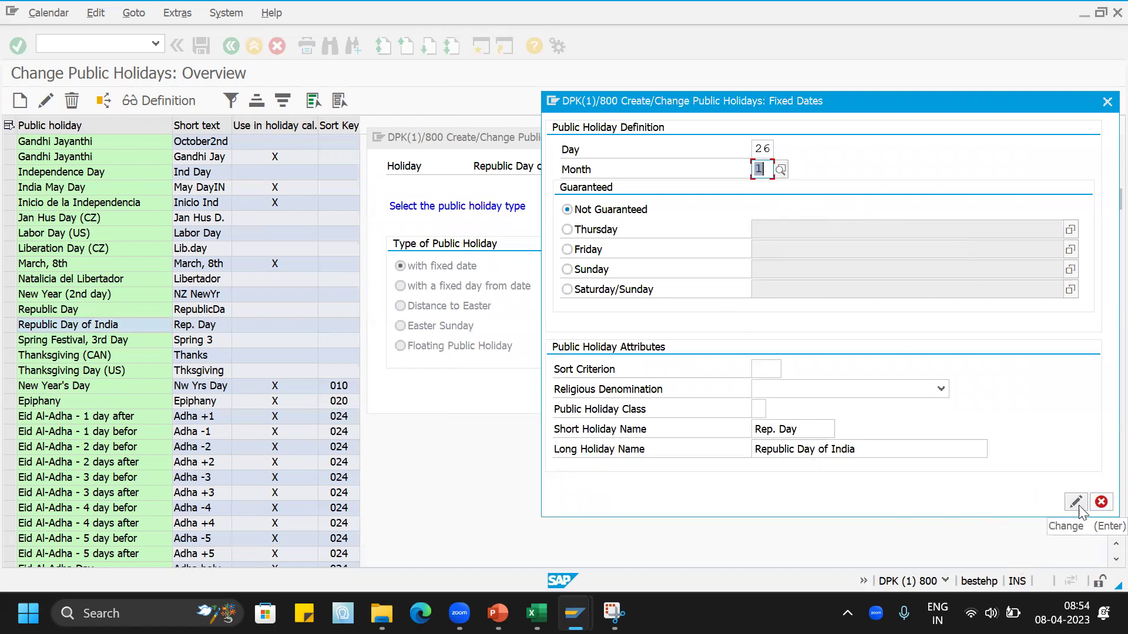
pyautogui.click(1105, 103)
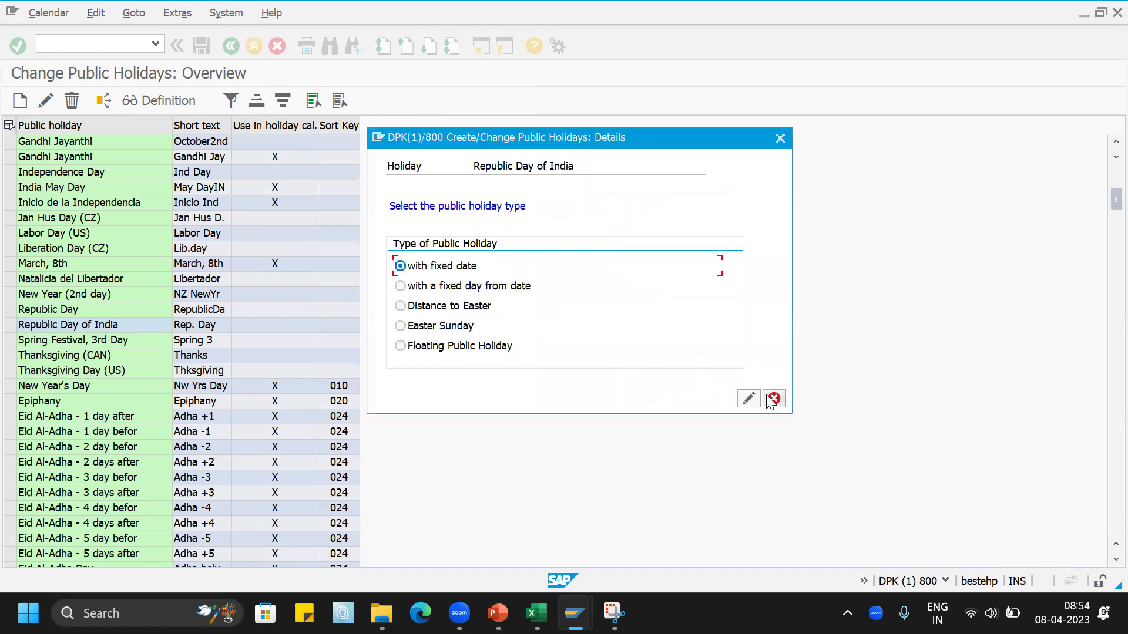
pyautogui.click(773, 397)
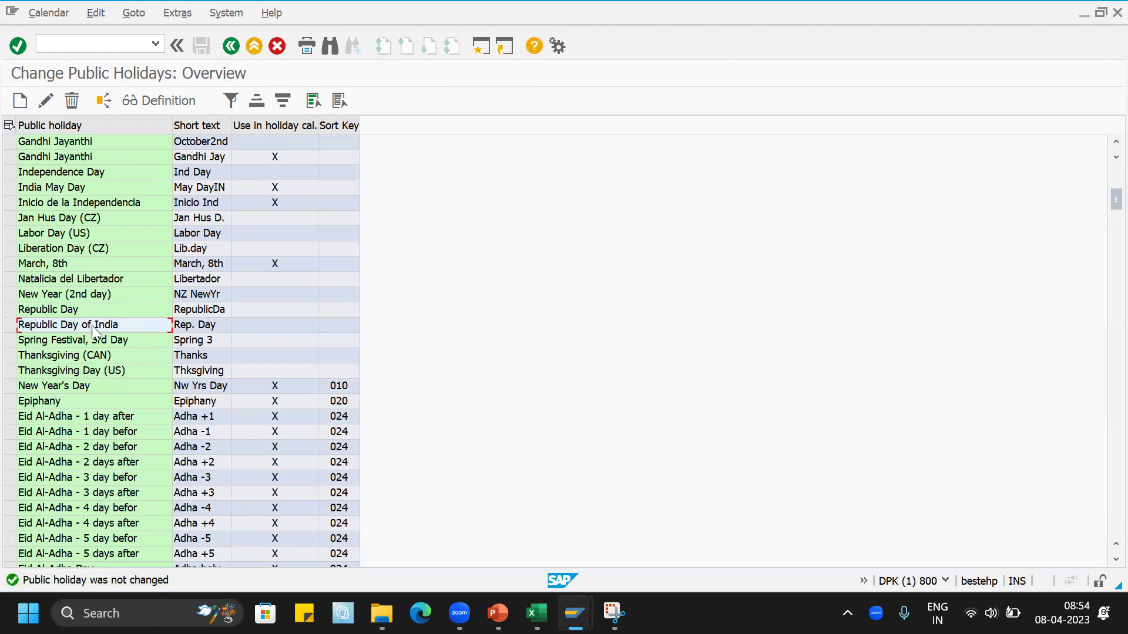
# Save Republic Day of India as a fixed-date public holiday despite the duplicate rule, then close the holiday details
pyautogui.click(46, 101)
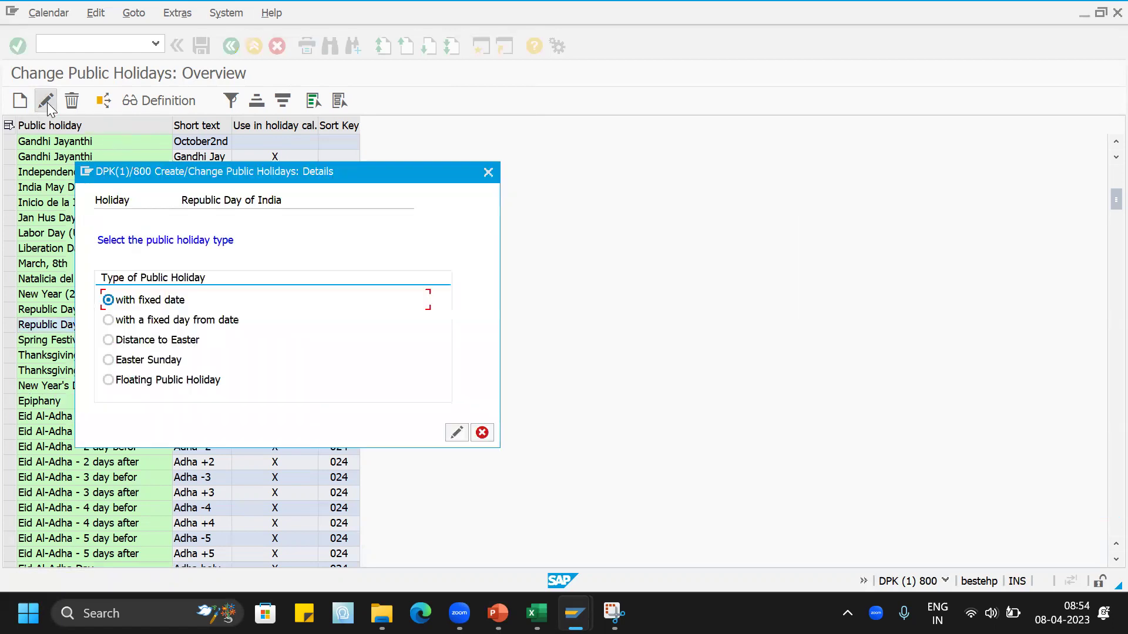
pyautogui.click(456, 433)
pyautogui.click(572, 578)
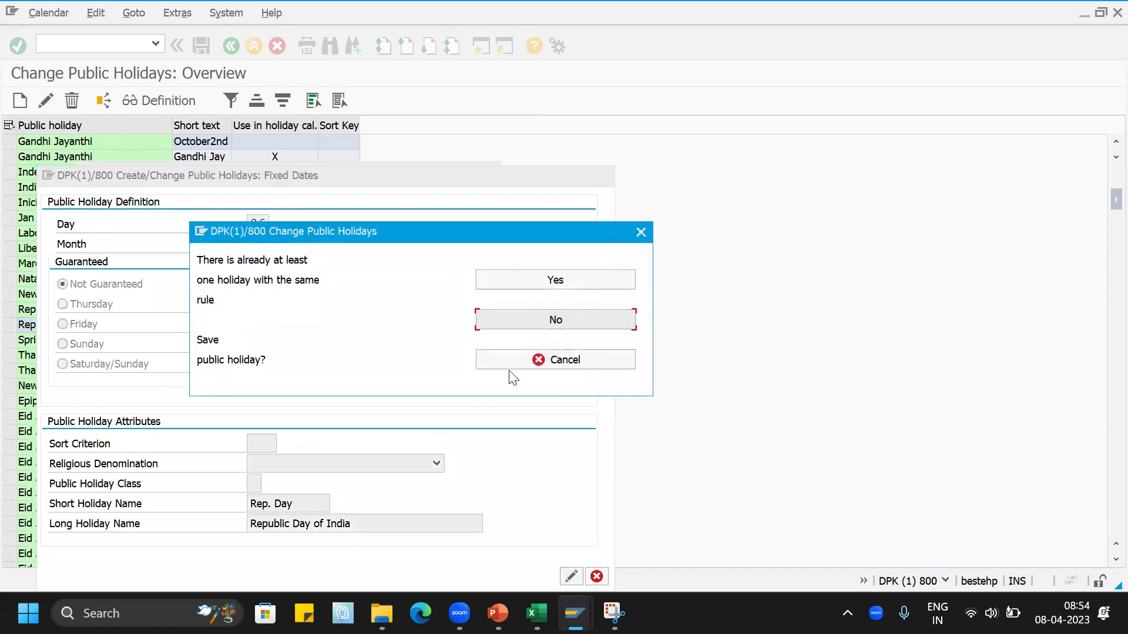
pyautogui.click(536, 281)
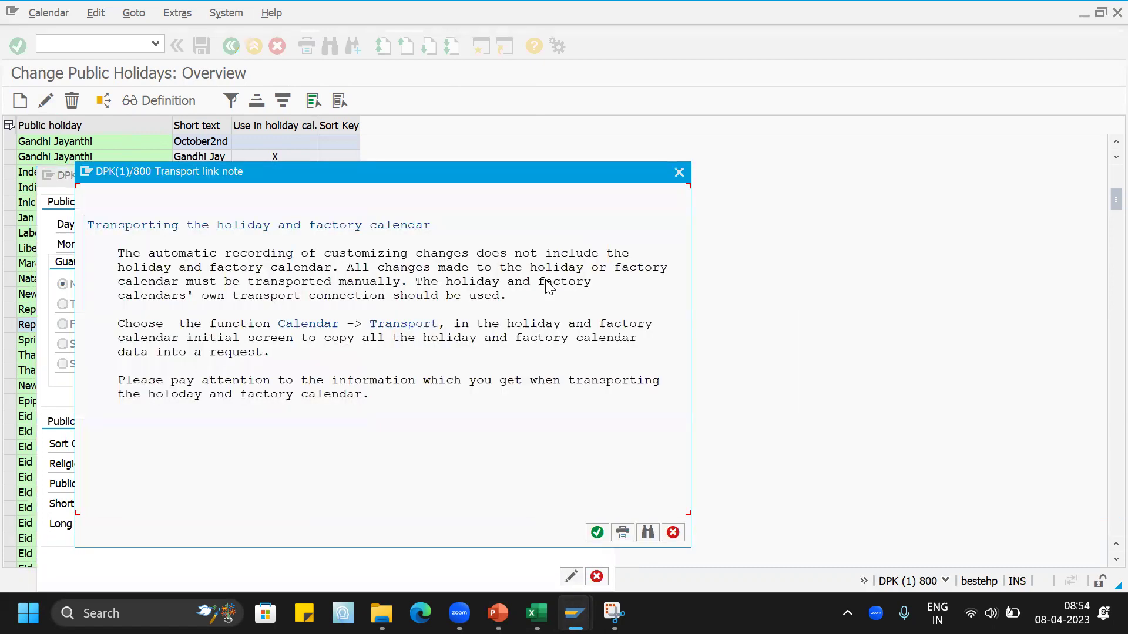
pyautogui.click(605, 533)
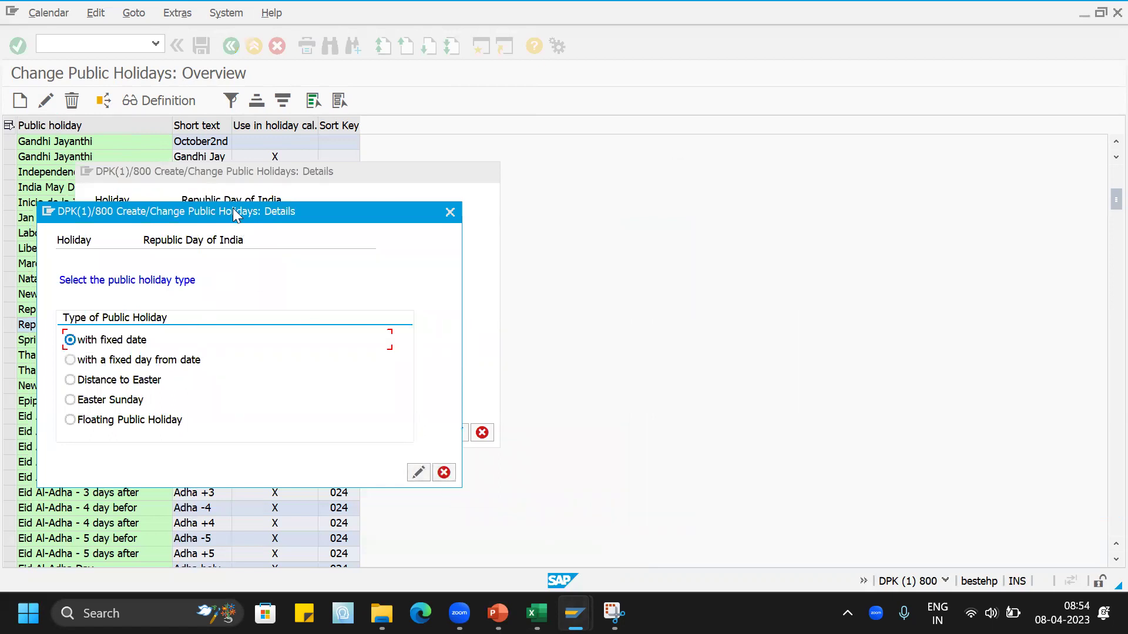
pyautogui.moveTo(235, 212); pyautogui.dragTo(684, 160)
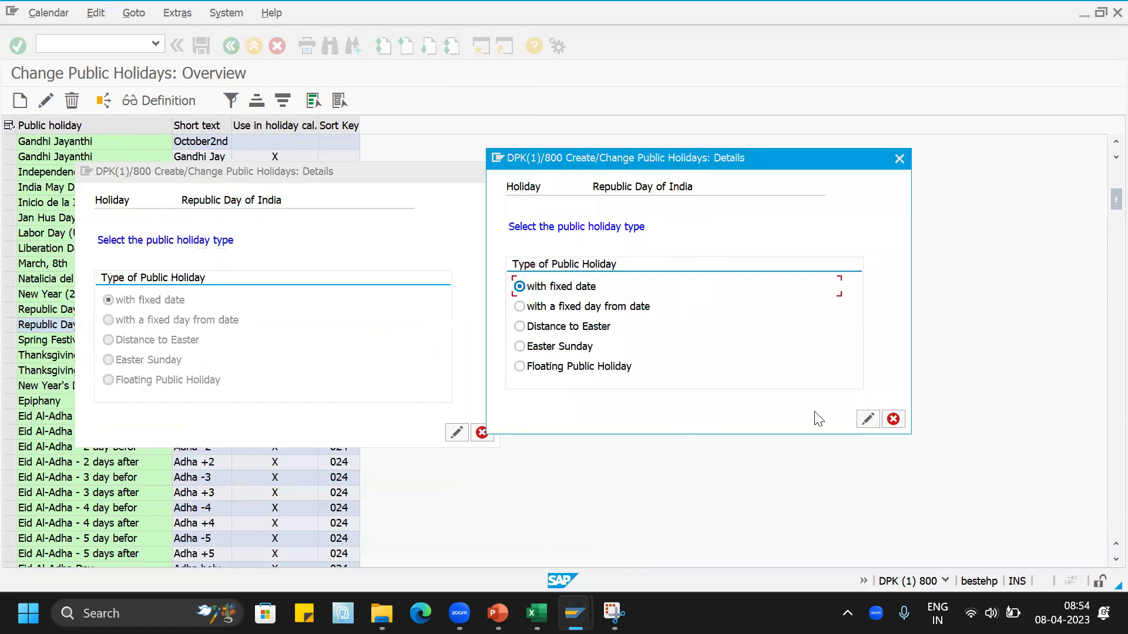
pyautogui.click(892, 418)
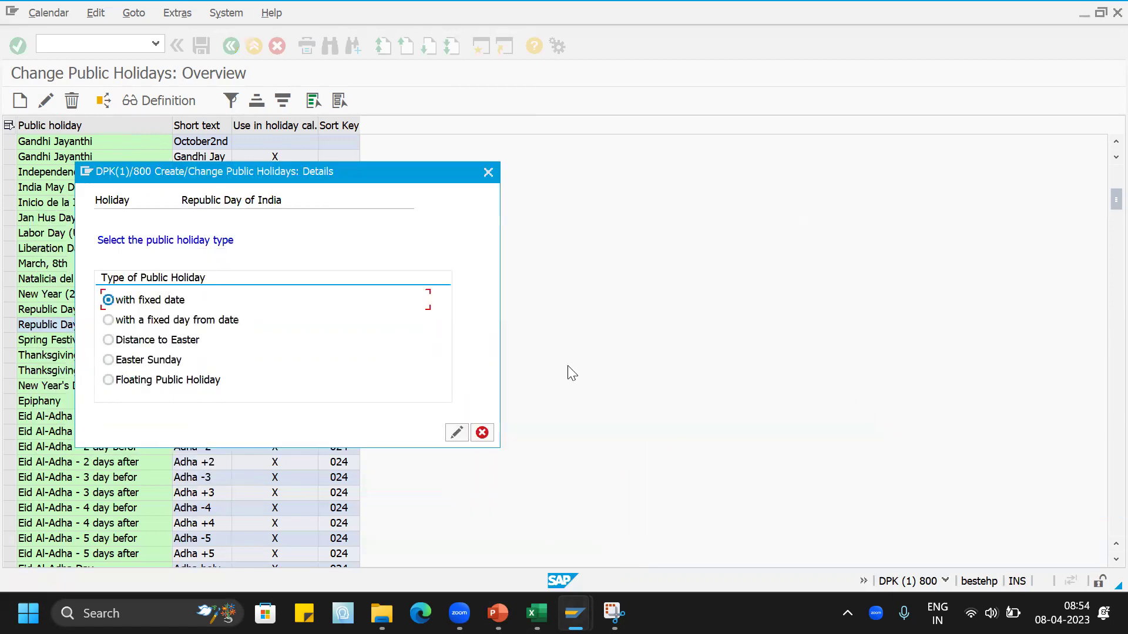
pyautogui.click(487, 173)
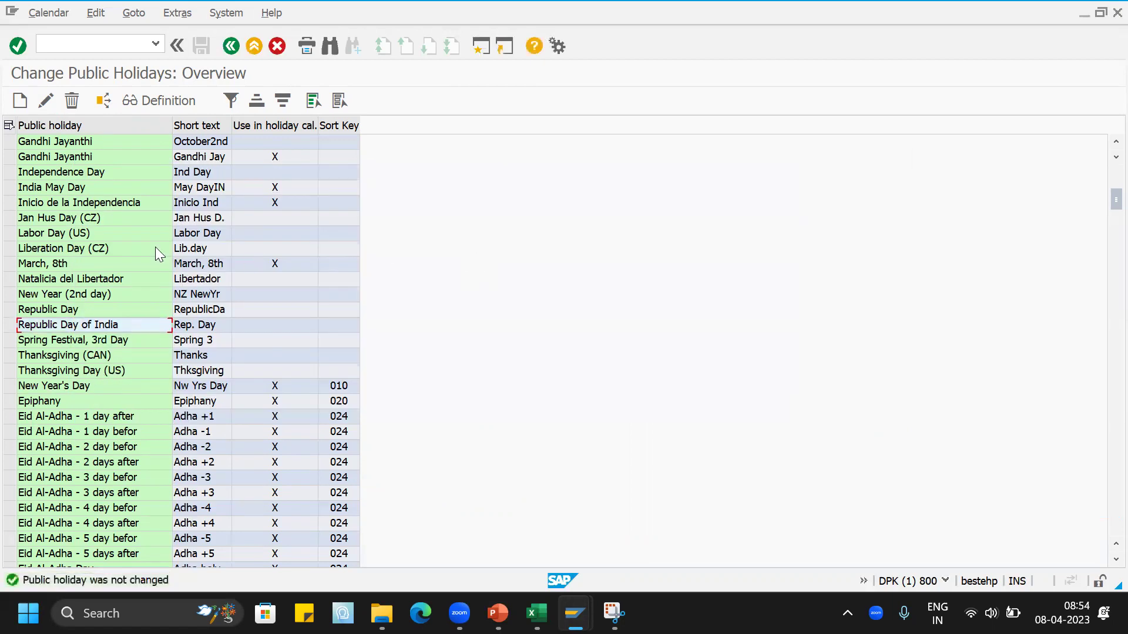
# Open the Indian Holiday Calender with ID IN for changing and review its validity years and assigned public holidays
pyautogui.click(230, 46)
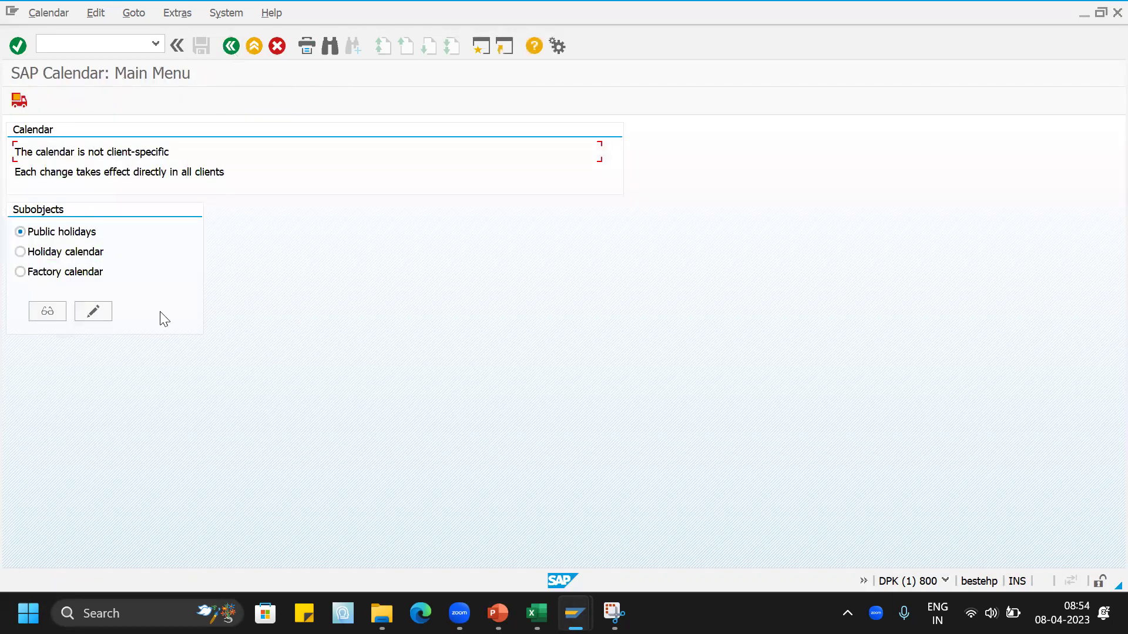
pyautogui.click(95, 252)
pyautogui.click(98, 316)
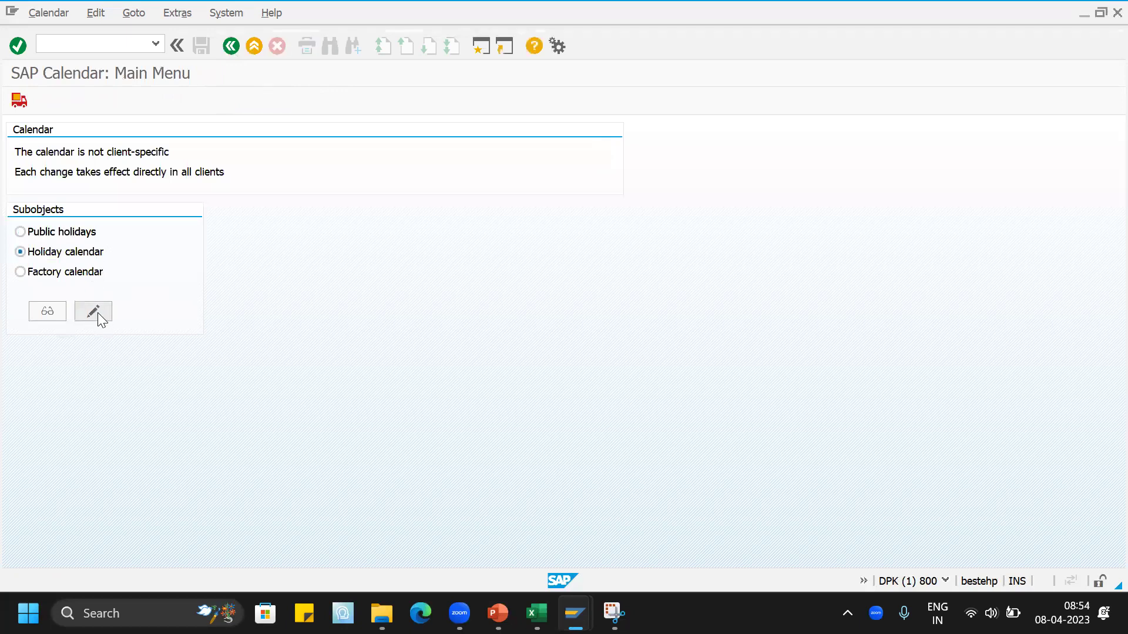
pyautogui.scroll(-2, 114, 426)
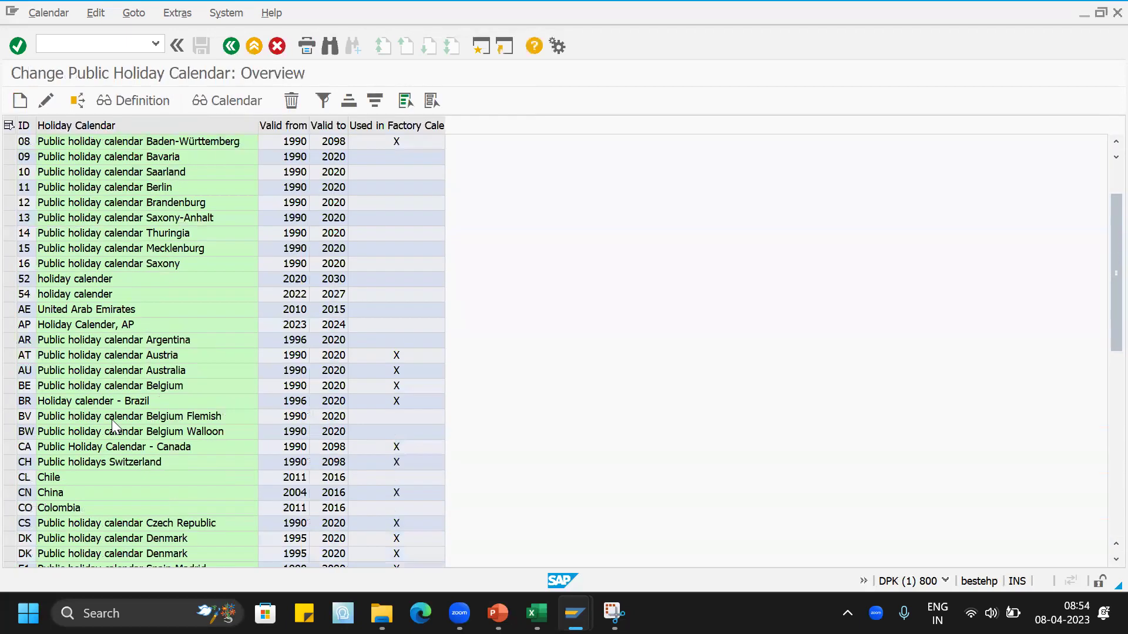
pyautogui.scroll(-3, 113, 425)
pyautogui.scroll(-1, 53, 390)
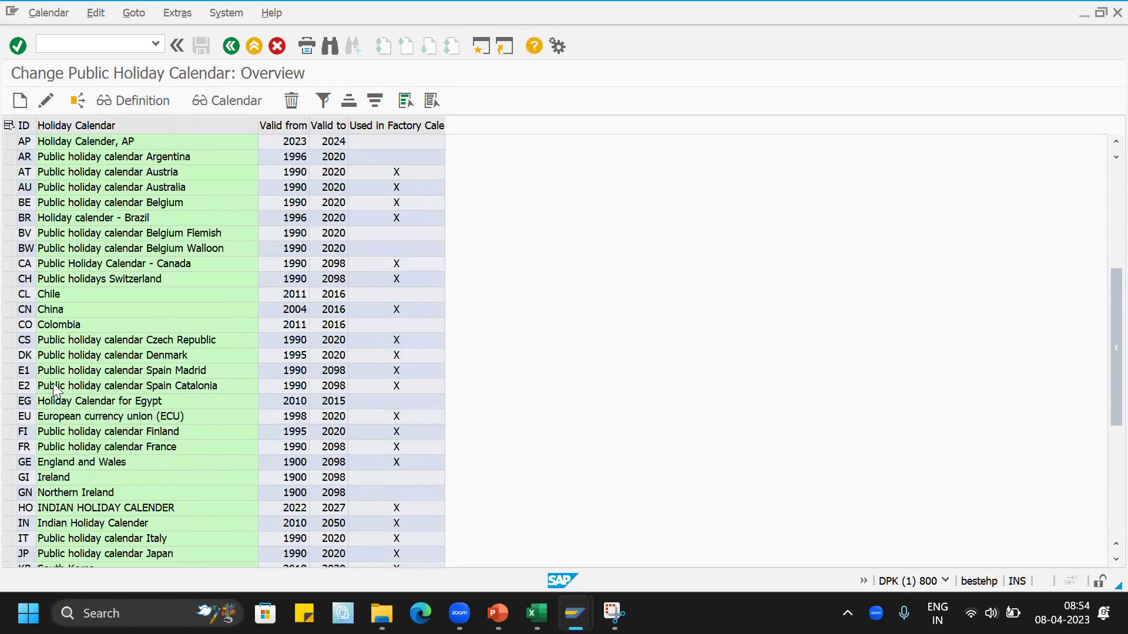
pyautogui.click(10, 523)
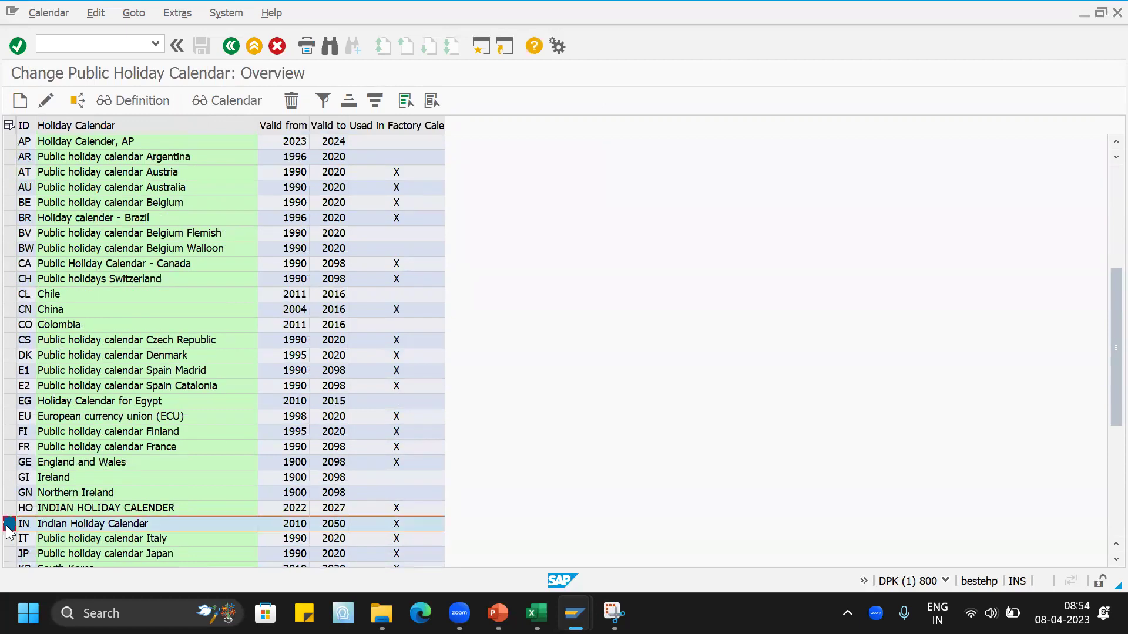
pyautogui.click(46, 101)
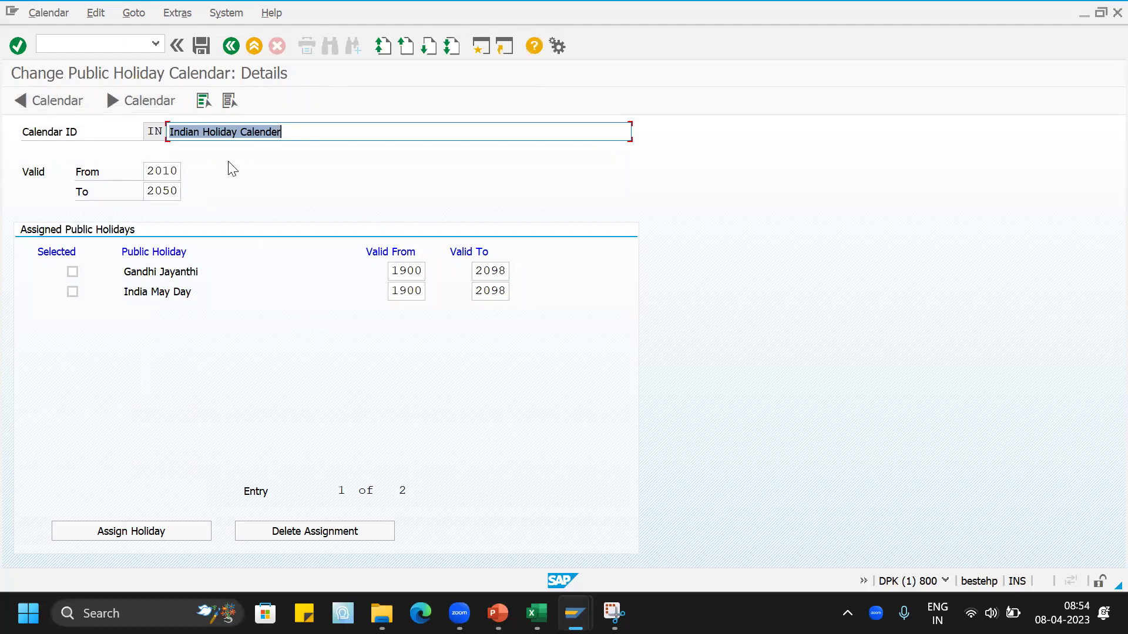
pyautogui.click(304, 131)
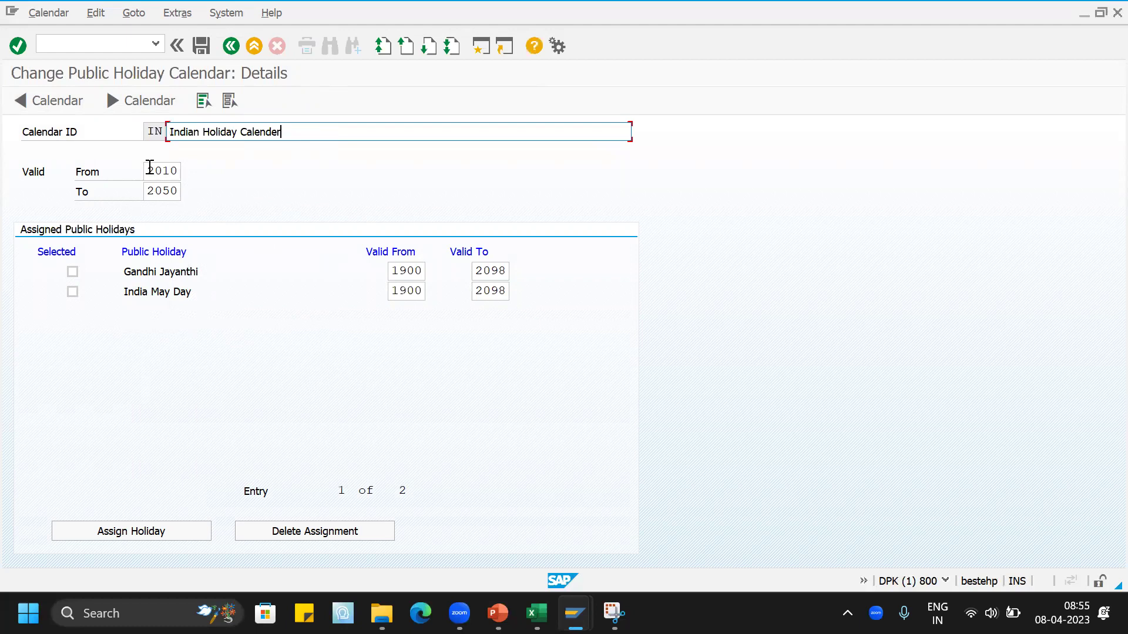
pyautogui.moveTo(147, 169); pyautogui.dragTo(178, 171)
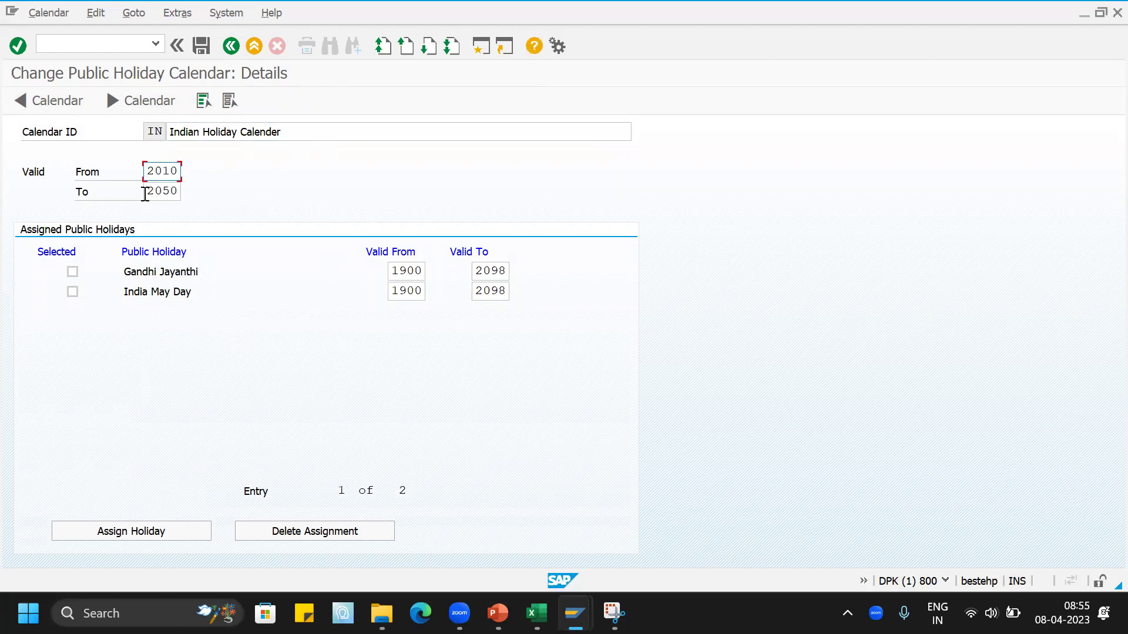
pyautogui.moveTo(119, 272); pyautogui.dragTo(227, 295)
pyautogui.click(243, 265)
# Assign the Republic Day of India public holiday to the Indian Holiday Calender
pyautogui.click(172, 524)
pyautogui.moveTo(369, 168); pyautogui.dragTo(648, 117)
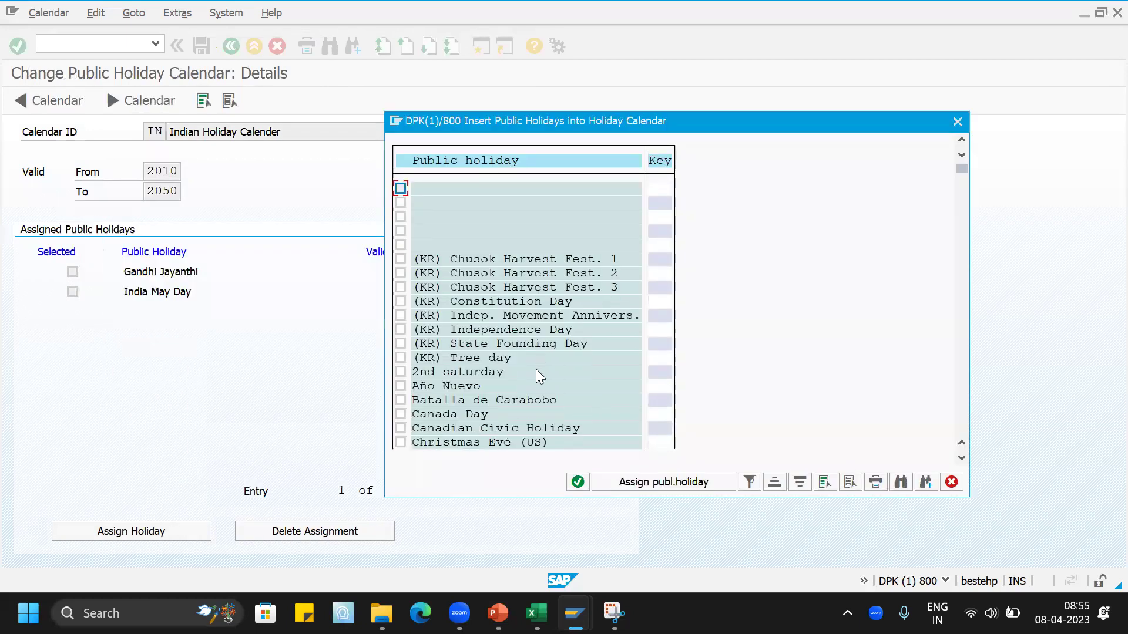
pyautogui.scroll(-8, 536, 370)
pyautogui.scroll(-2, 531, 372)
pyautogui.scroll(-2, 529, 369)
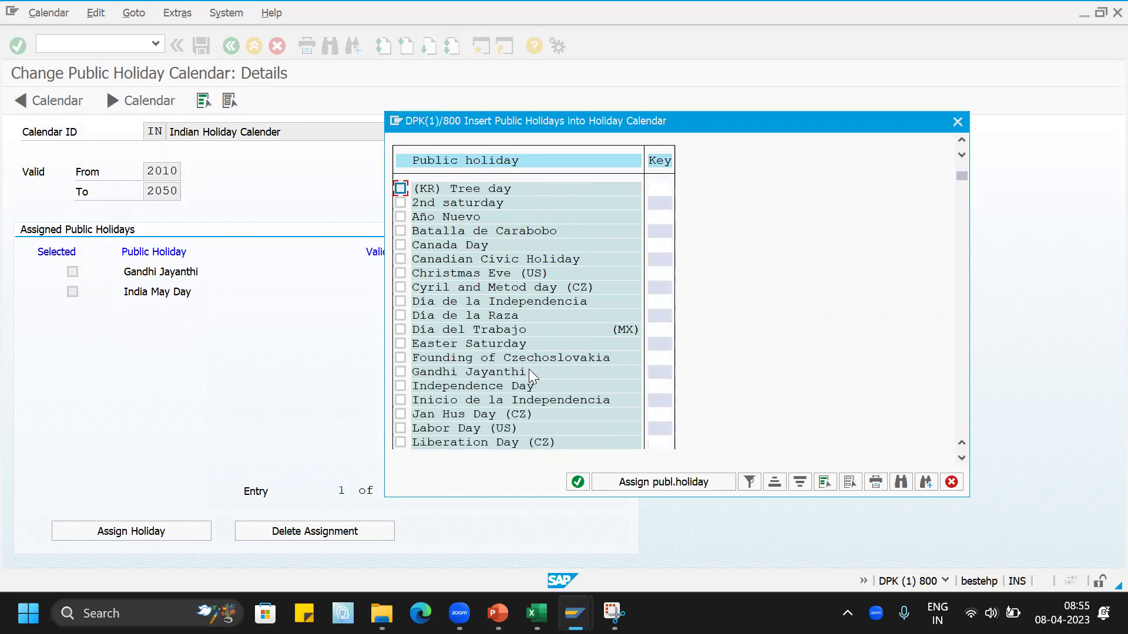
pyautogui.scroll(-3, 528, 369)
pyautogui.scroll(-3, 527, 367)
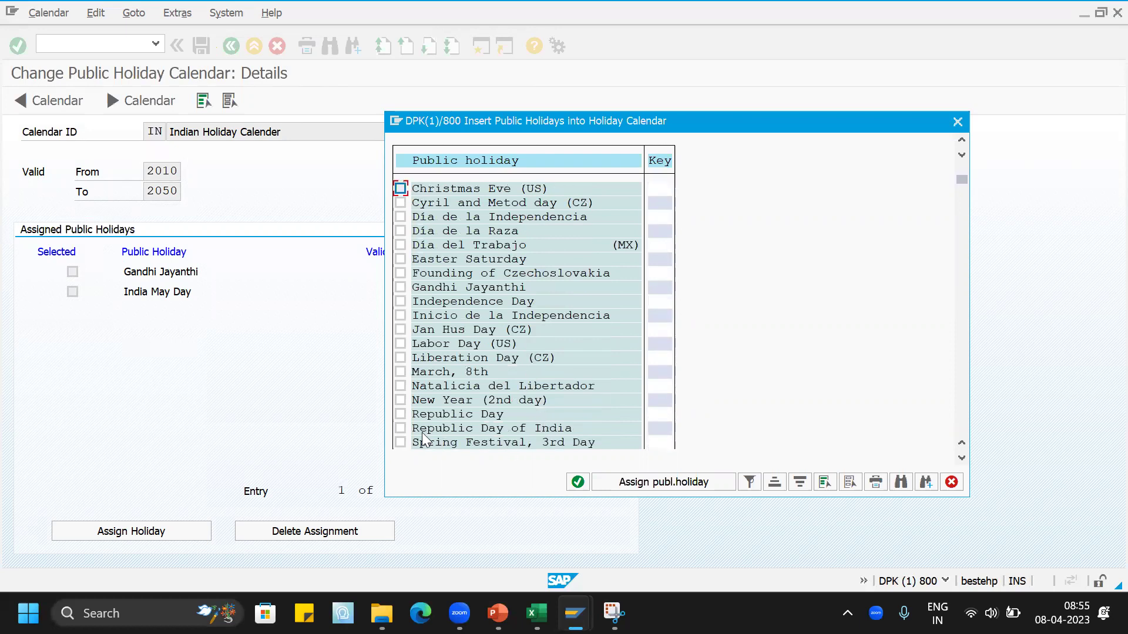
pyautogui.click(400, 428)
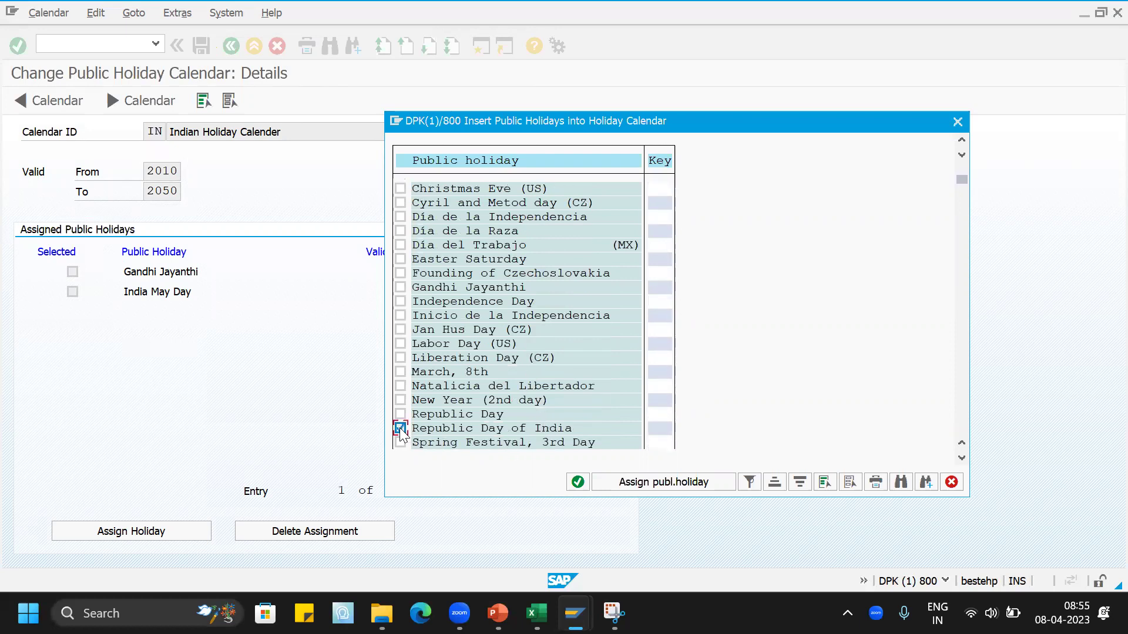
pyautogui.click(651, 483)
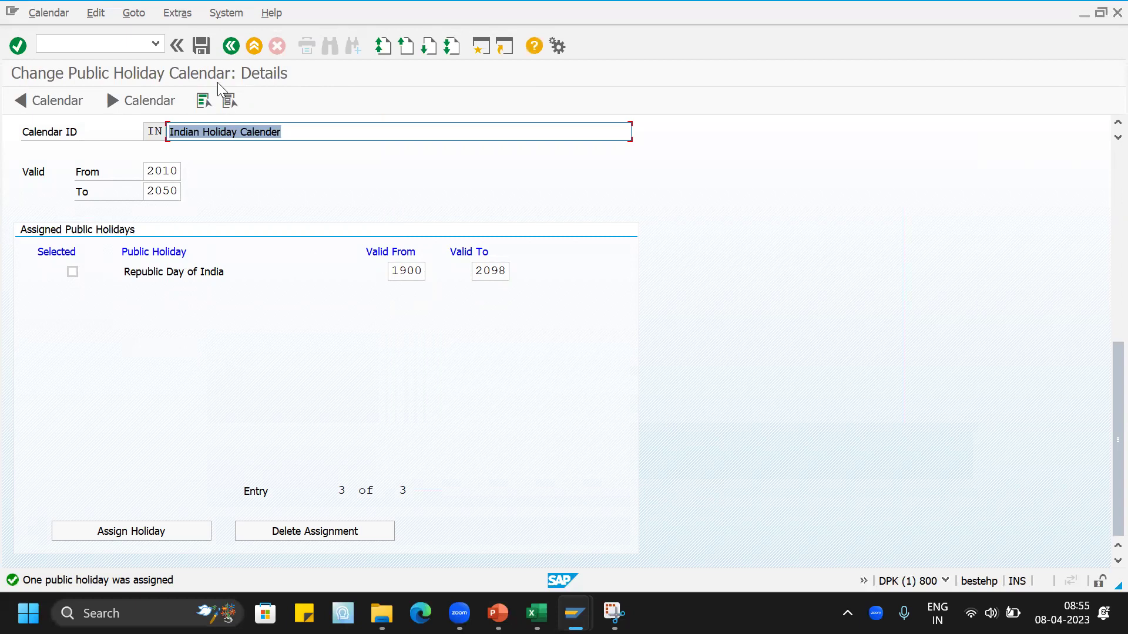
# Save the Indian Holiday Calender, accepting the validity notice and the adjustment of referencing factory calendars, then return to the calendar overview
pyautogui.click(201, 47)
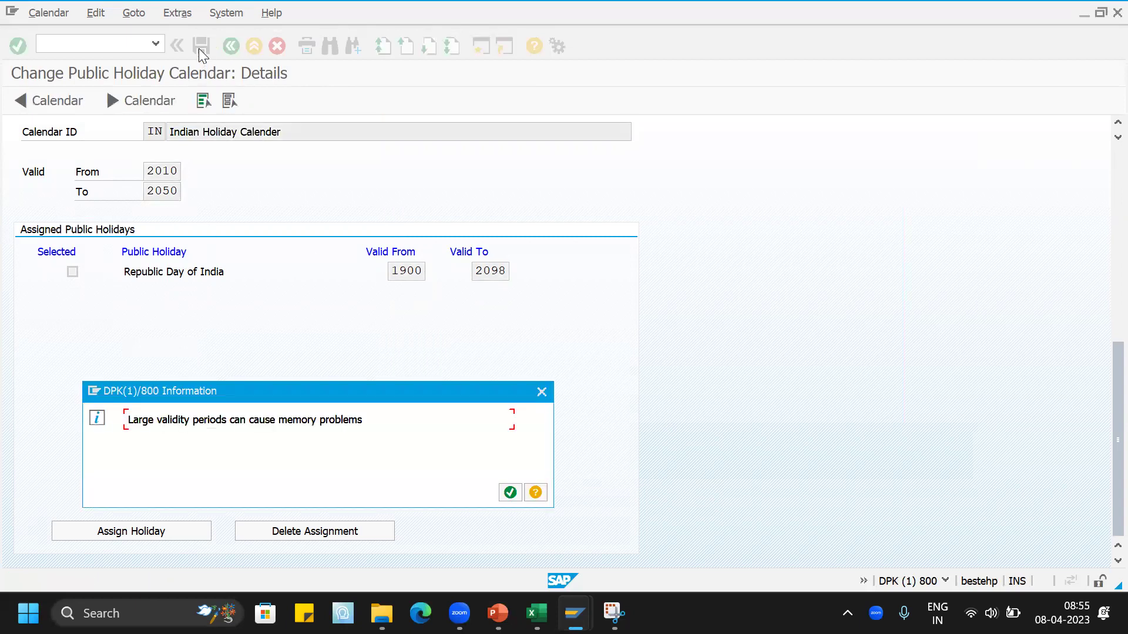
pyautogui.click(509, 494)
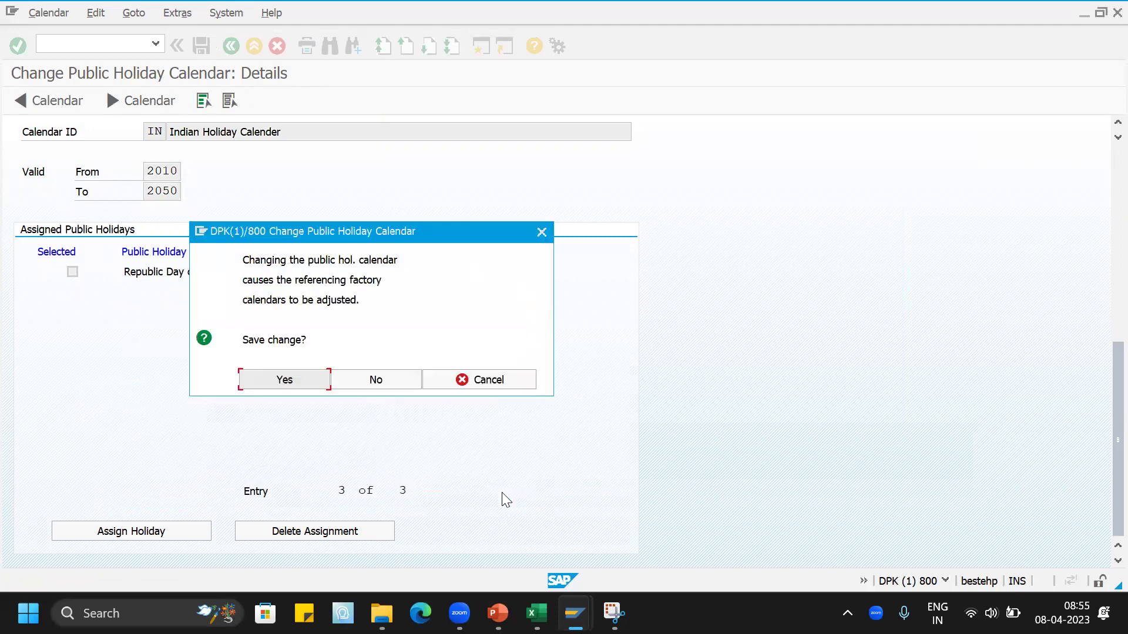
pyautogui.click(295, 379)
pyautogui.click(596, 531)
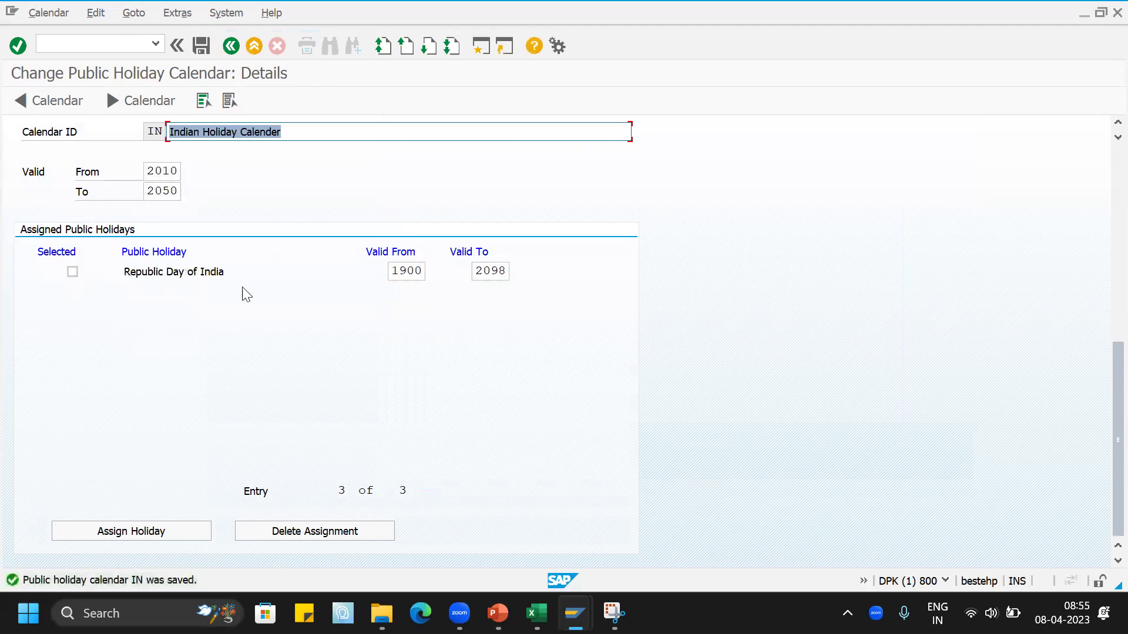
pyautogui.click(231, 46)
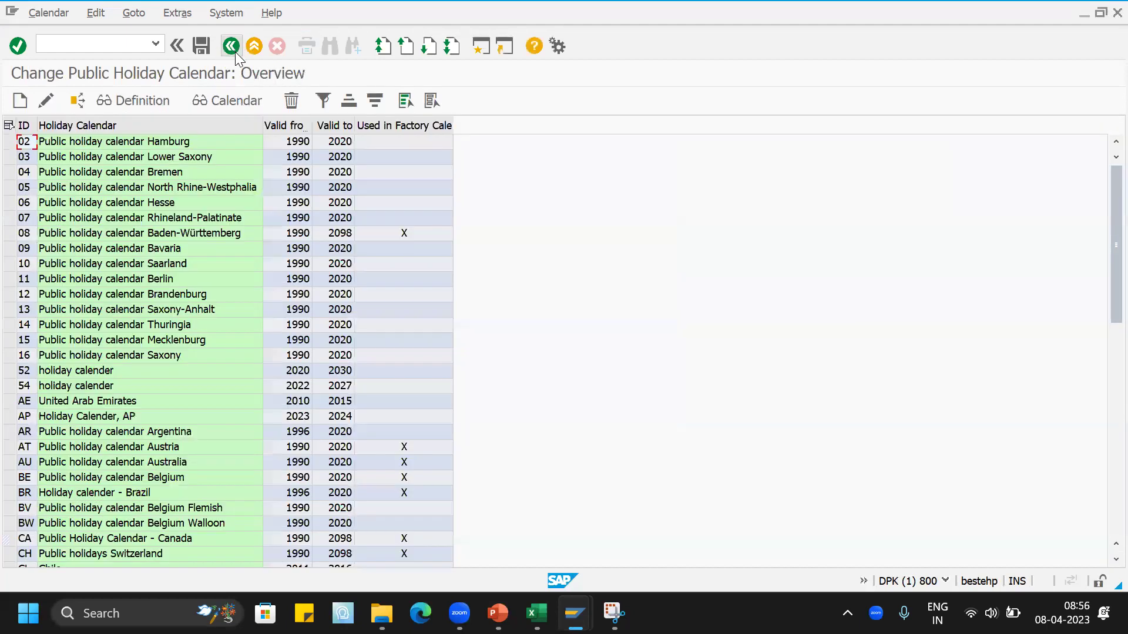
# Reopen the Indian Holiday Calender with ID IN to check its assigned public holidays, then close its details
pyautogui.scroll(-12, 139, 492)
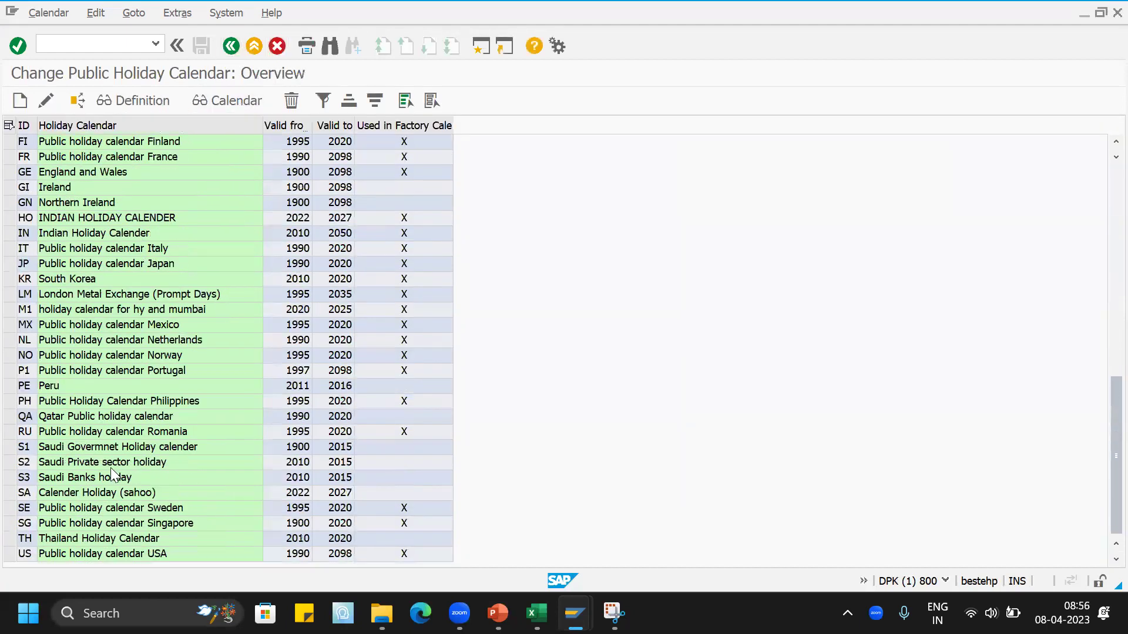
pyautogui.scroll(1, 110, 467)
pyautogui.click(9, 280)
pyautogui.click(45, 101)
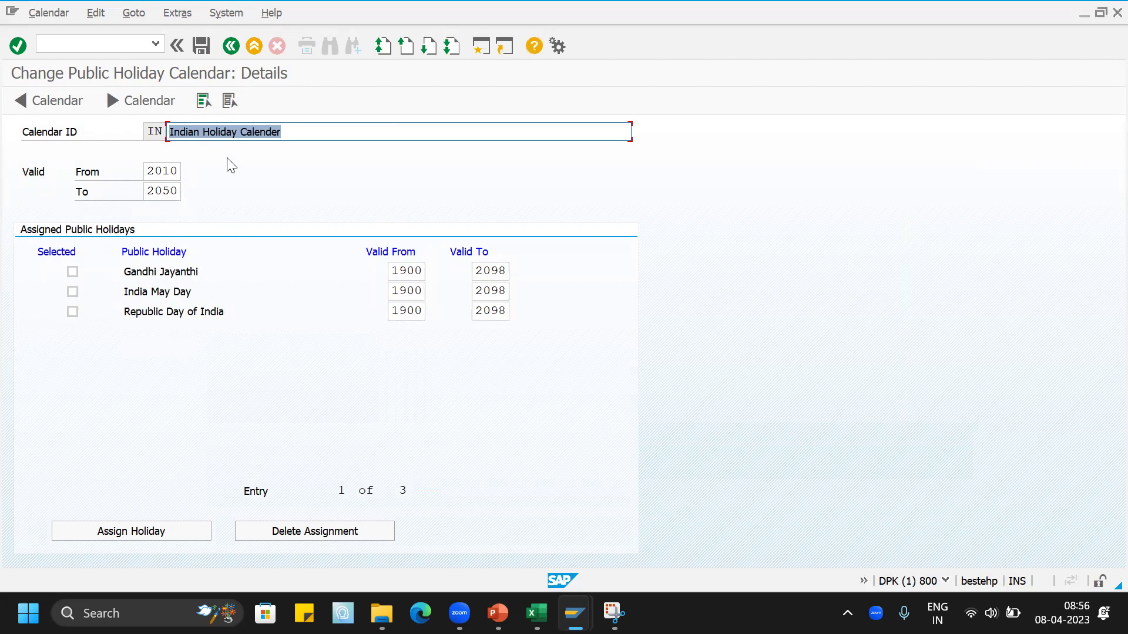
pyautogui.click(231, 47)
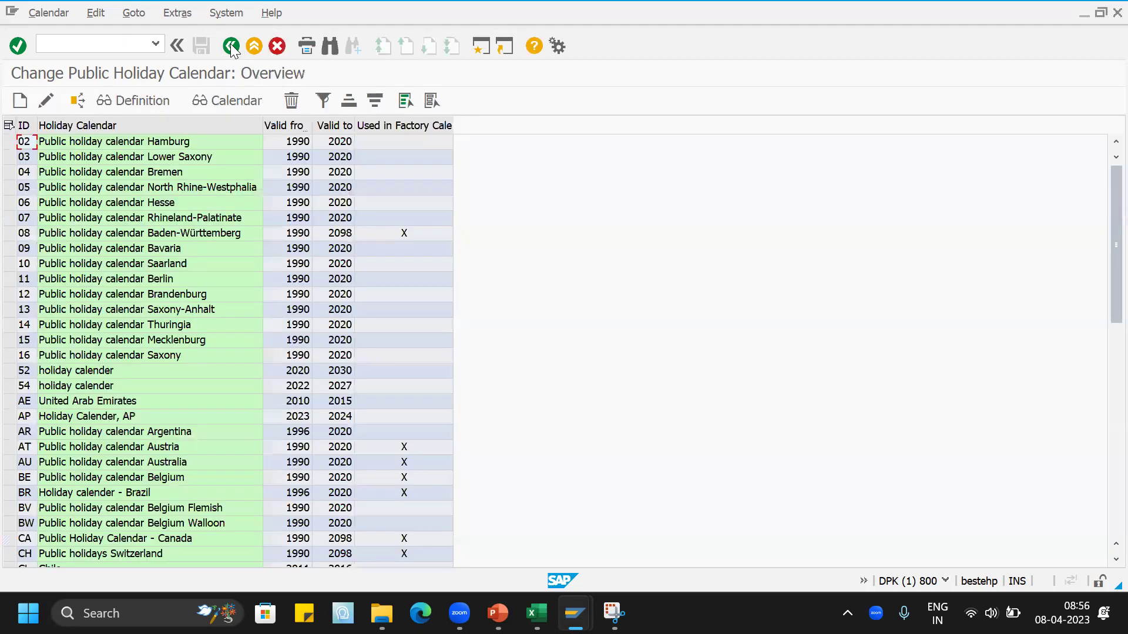
# Go to the factory calendars in change mode and open the details of the INDIA calendar with ID IN
pyautogui.click(231, 47)
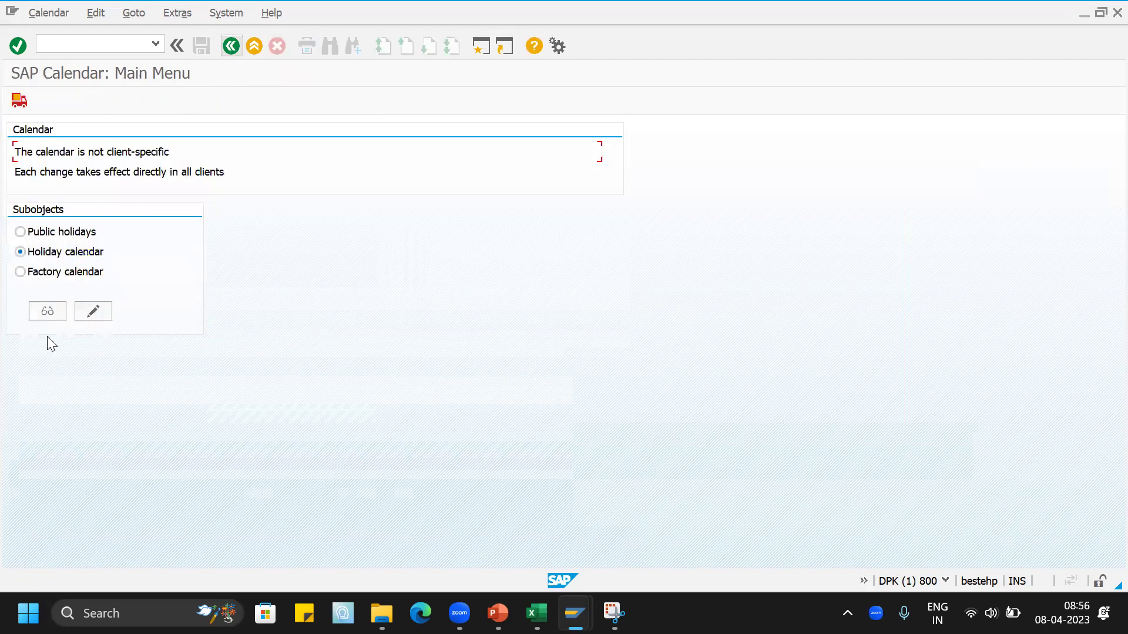
pyautogui.click(65, 276)
pyautogui.click(94, 312)
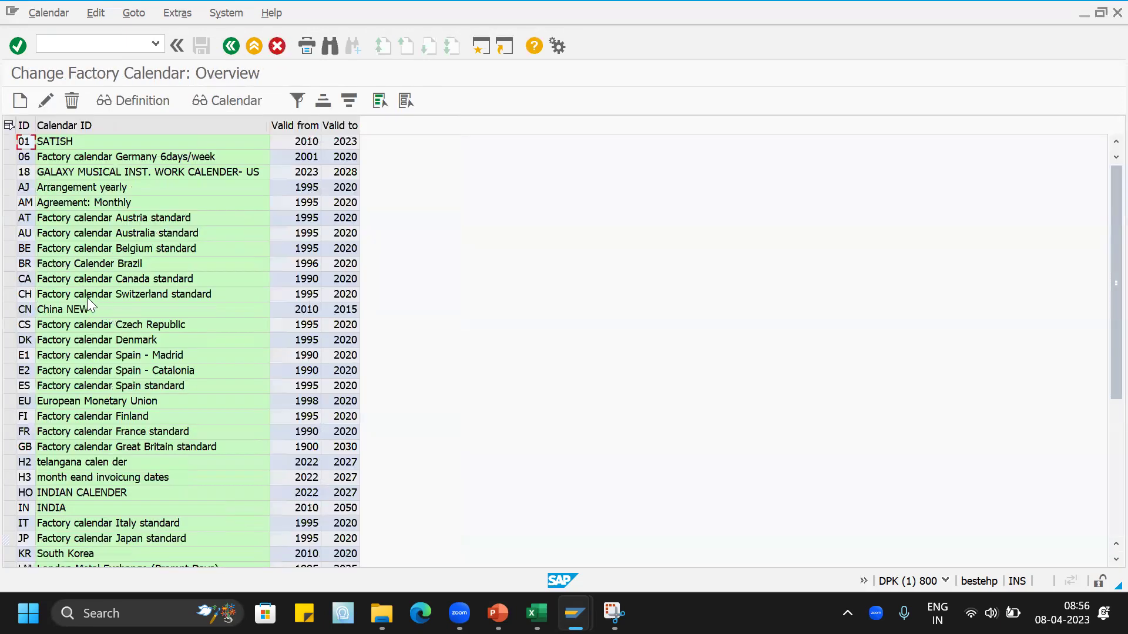
pyautogui.scroll(-3, 60, 368)
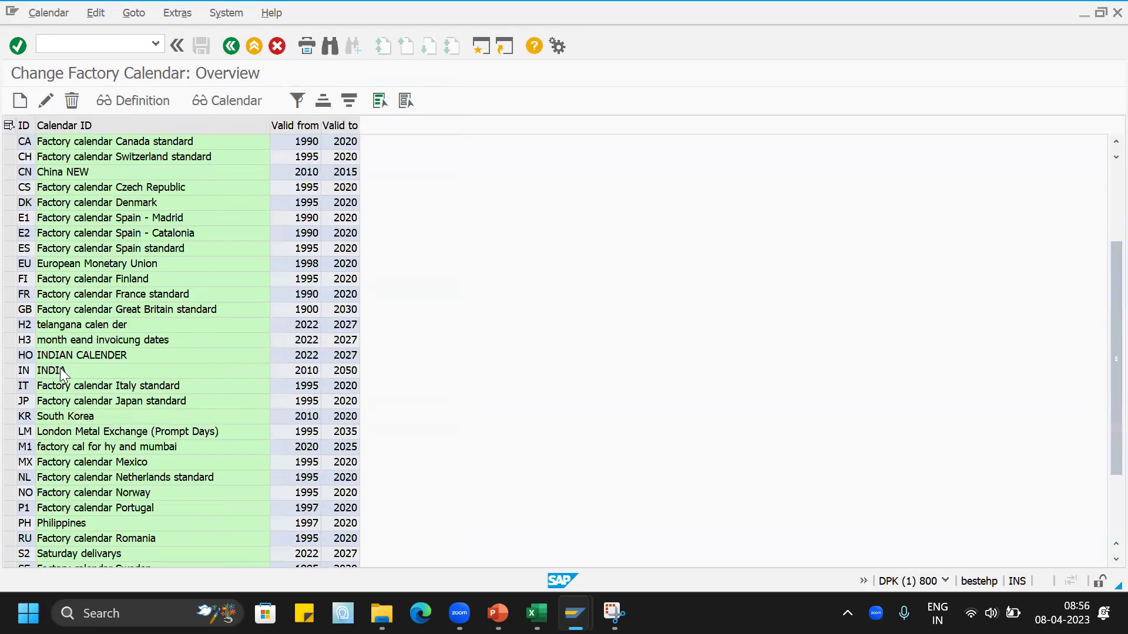
pyautogui.click(10, 371)
pyautogui.click(46, 101)
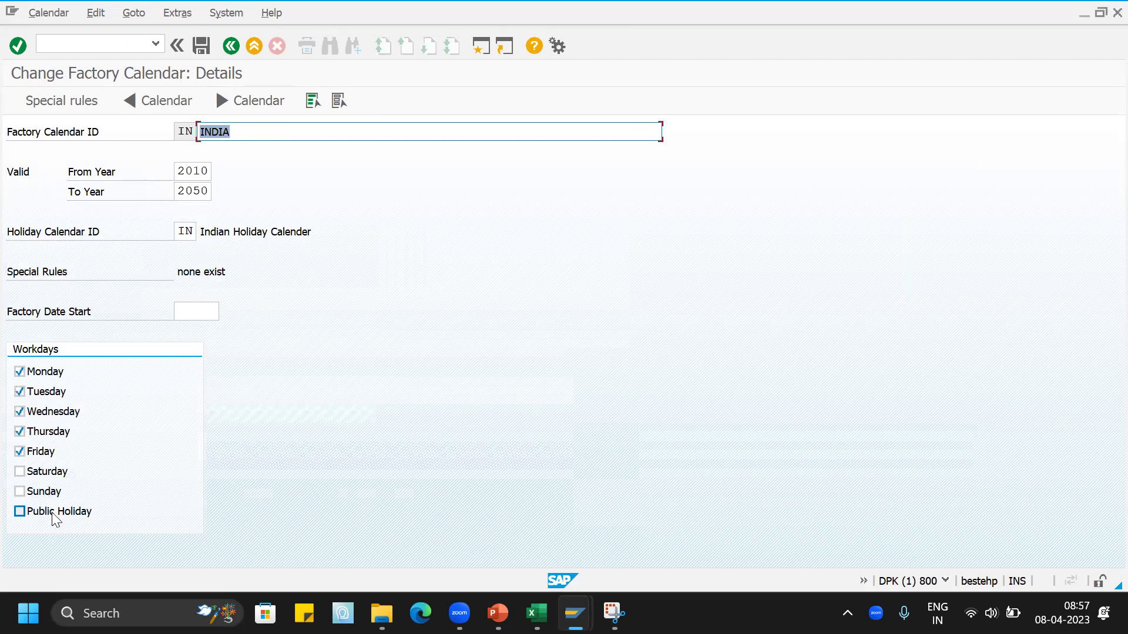
# Check the INDIA factory calendar's holiday calendar ID and validity years, then save the factory calendar
pyautogui.click(187, 232)
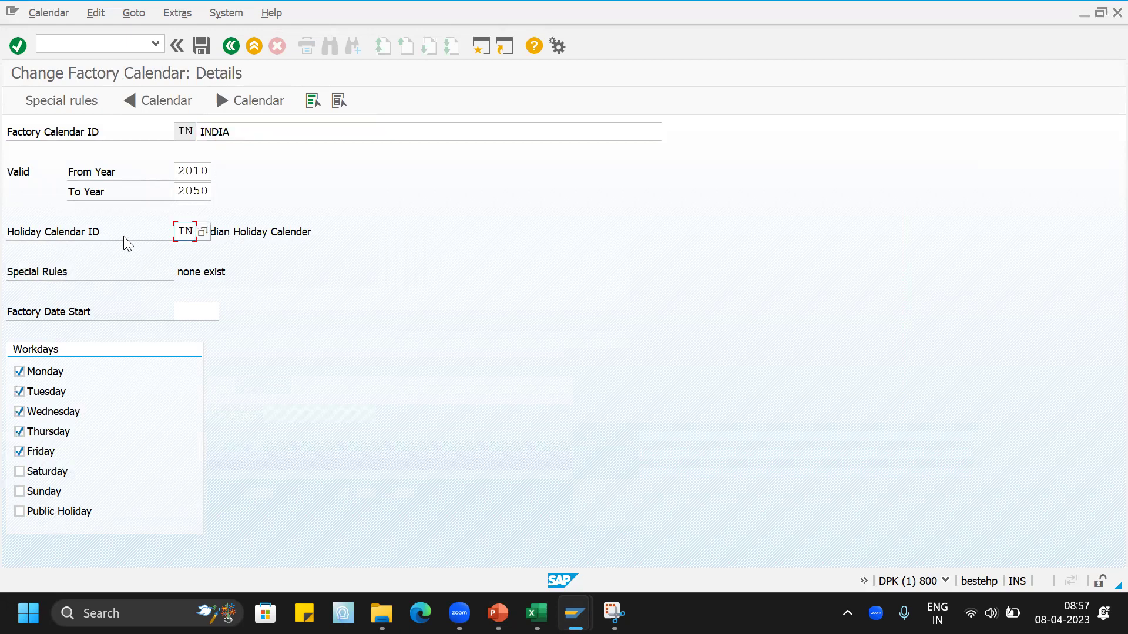
pyautogui.moveTo(179, 171); pyautogui.dragTo(208, 192)
pyautogui.click(200, 171)
pyautogui.click(208, 192)
pyautogui.click(202, 47)
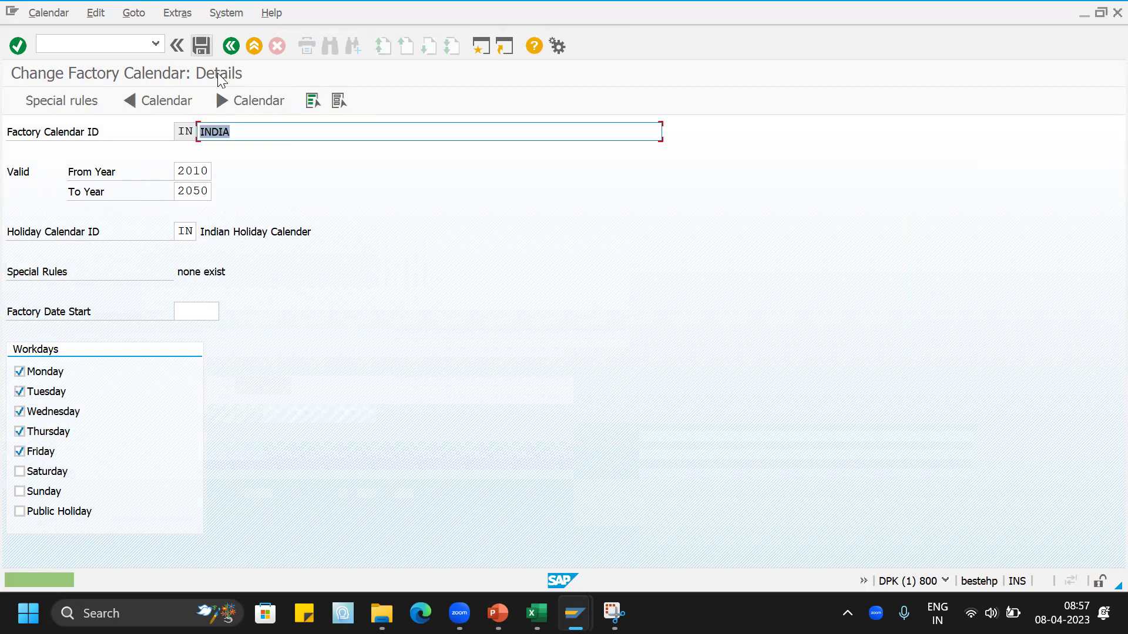
# Switch to the SAP Factory Calendar Definition presentation in PowerPoint
pyautogui.moveTo(498, 613)
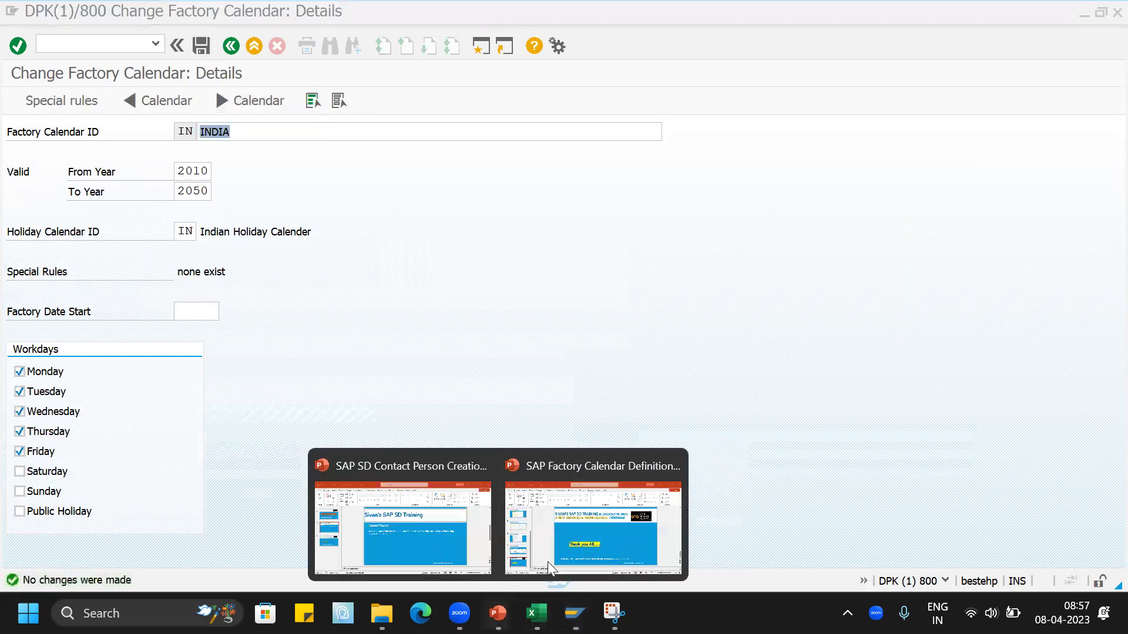